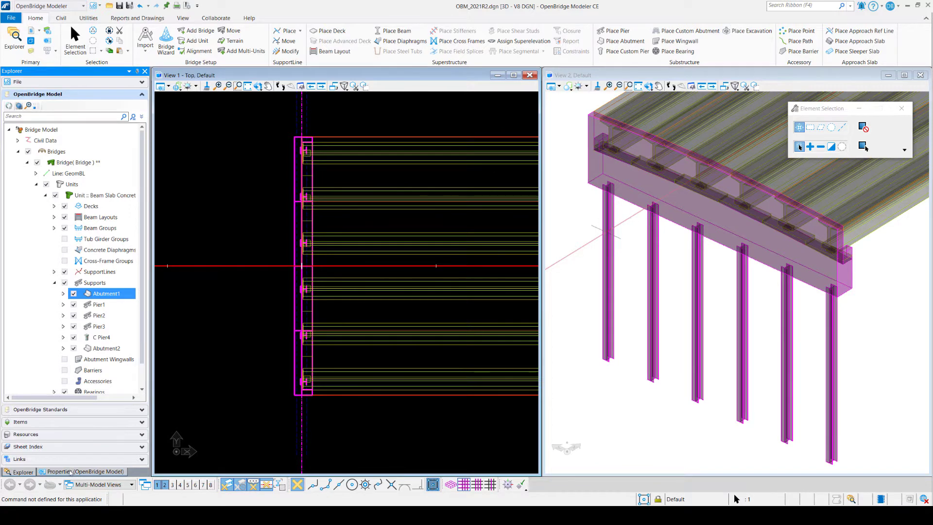
# Step: Open the substructure template of Abutment1 and change its default pile pattern's shape to Pipe Pile
pyautogui.click(73, 472)
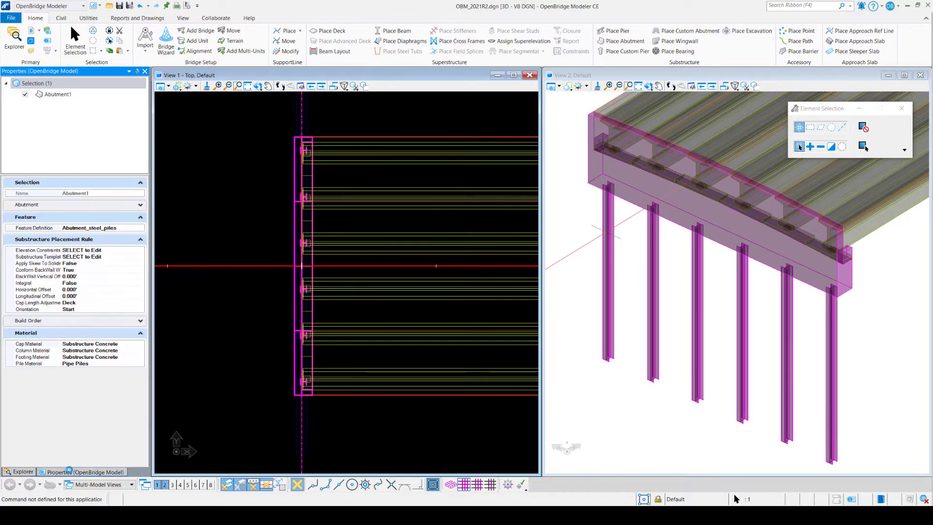
pyautogui.click(134, 257)
pyautogui.click(140, 257)
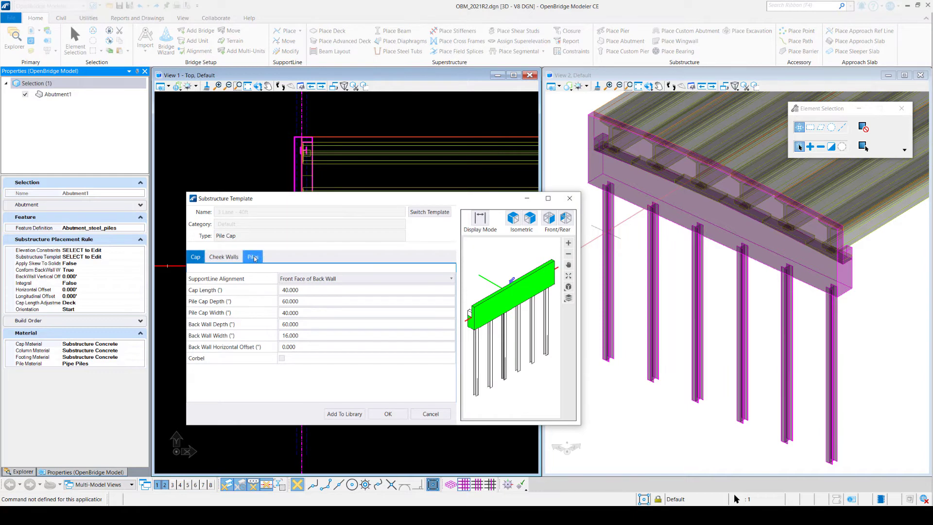
pyautogui.click(254, 257)
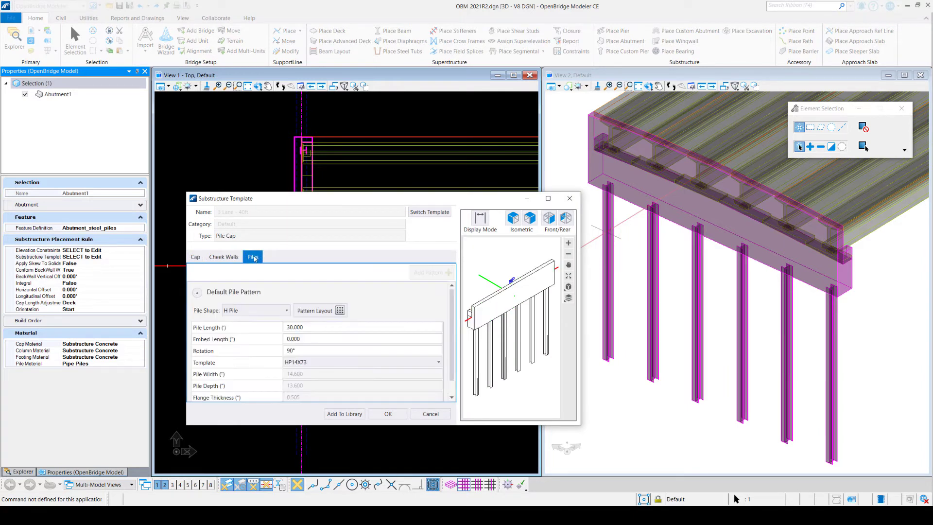
pyautogui.click(261, 312)
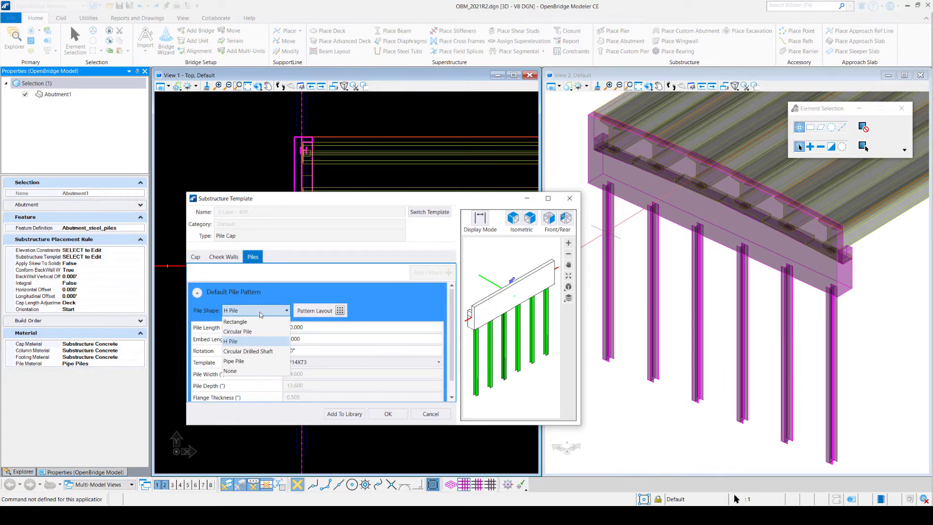
pyautogui.click(256, 363)
# Step: Set the abutment pipe piles' outside diameter to 24 inches and wall thickness to 1 inch
pyautogui.click(283, 351)
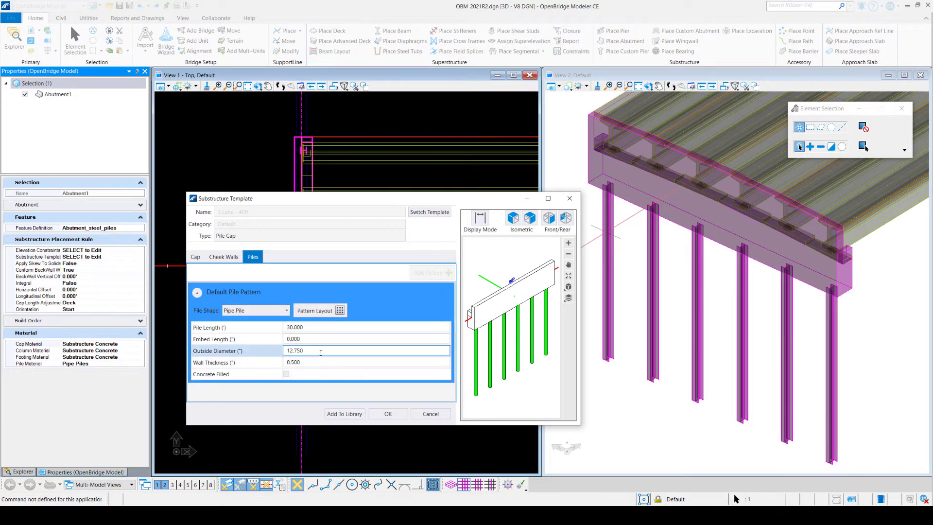
pyautogui.write('24')
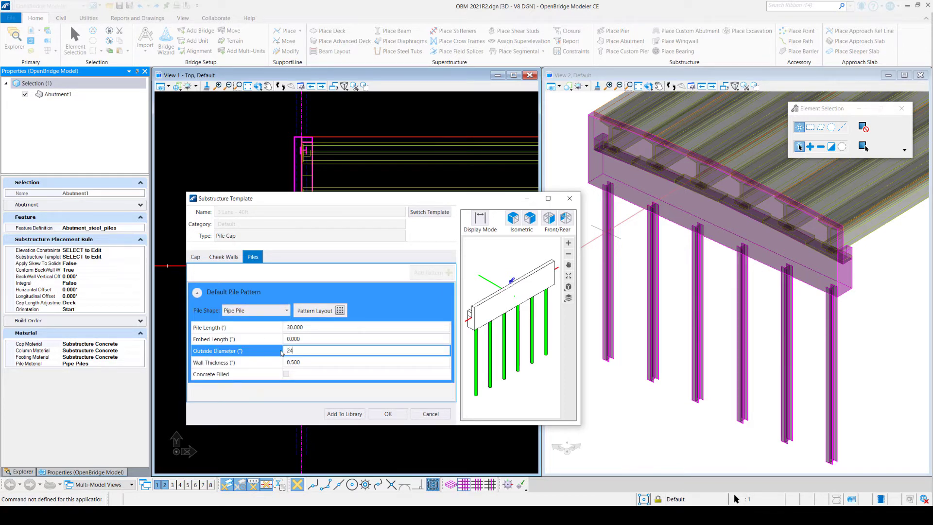
pyautogui.press('Return')
pyautogui.click(307, 362)
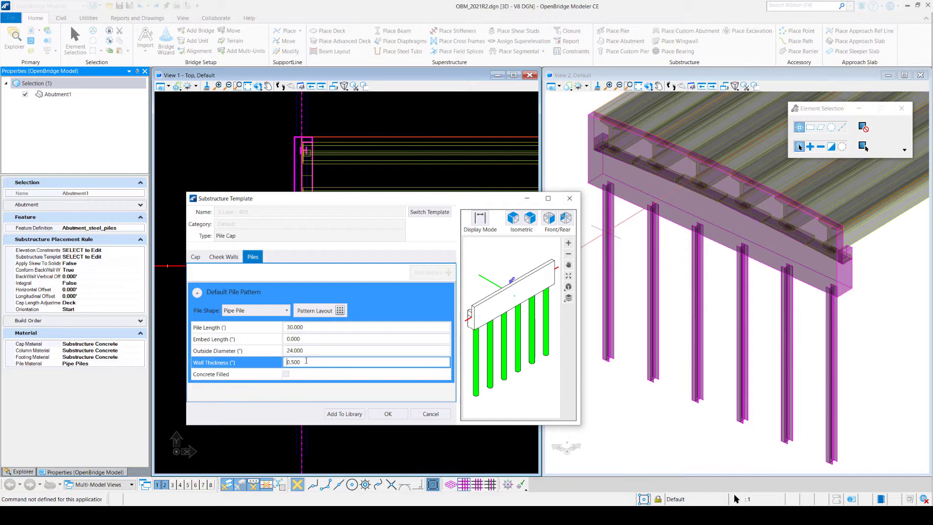
pyautogui.doubleClick(297, 362)
pyautogui.write('1')
pyautogui.press('Return')
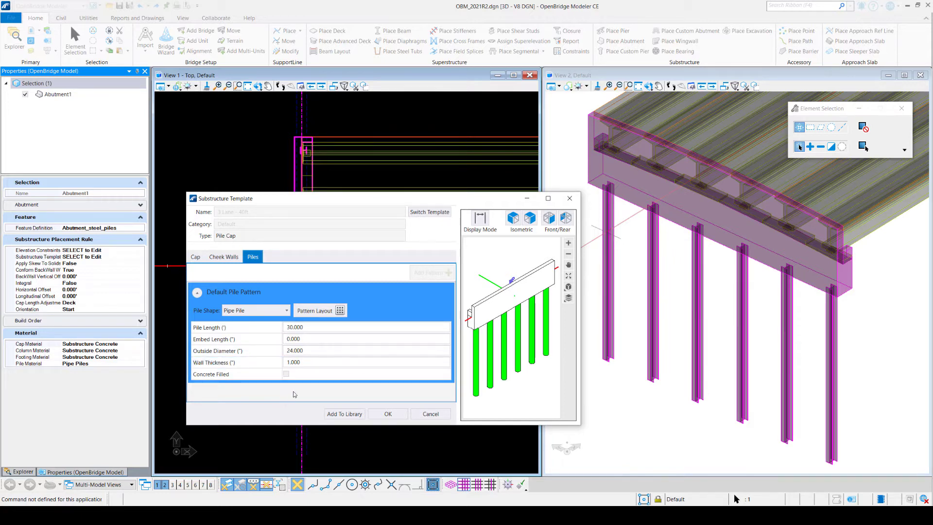
pyautogui.click(312, 361)
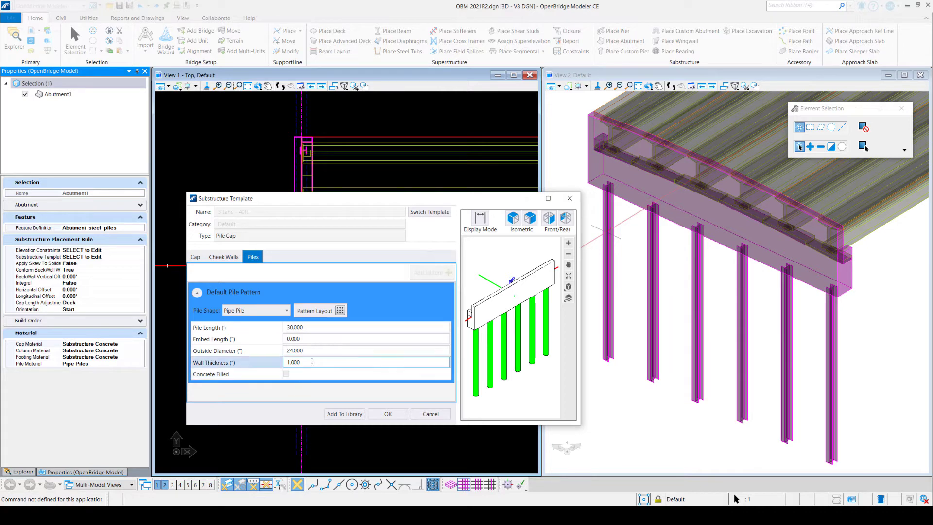
# Step: Review the pipe piles in the pattern layout preview, accept the layout and apply the edited template to Abutment1
pyautogui.click(331, 311)
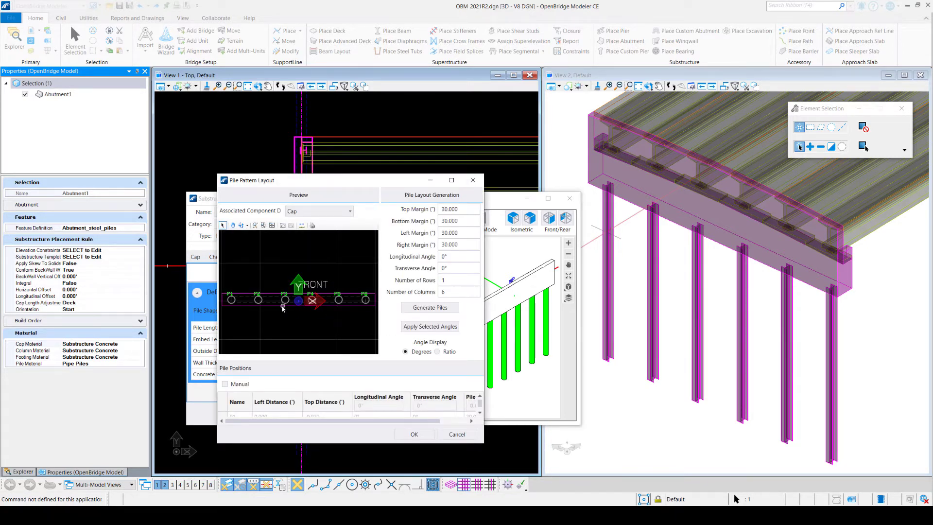
pyautogui.scroll(3, 285, 305)
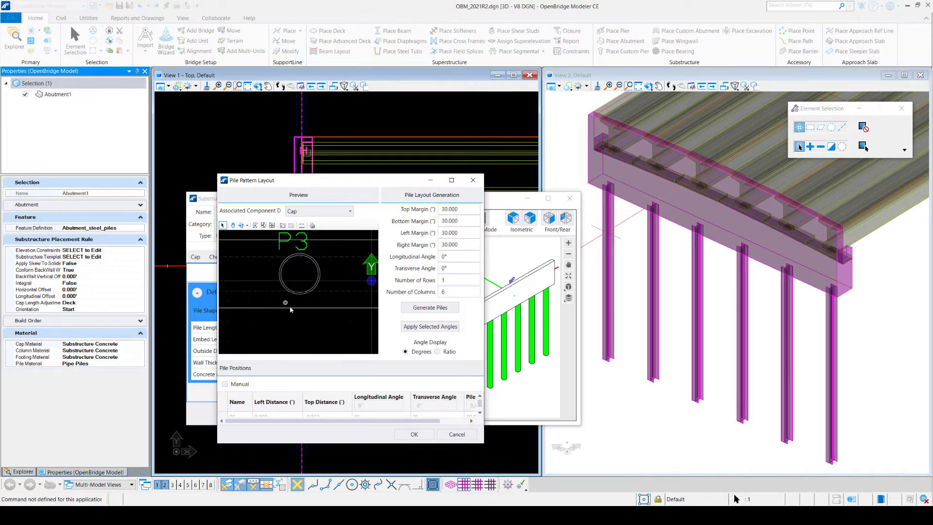
pyautogui.scroll(-5, 285, 304)
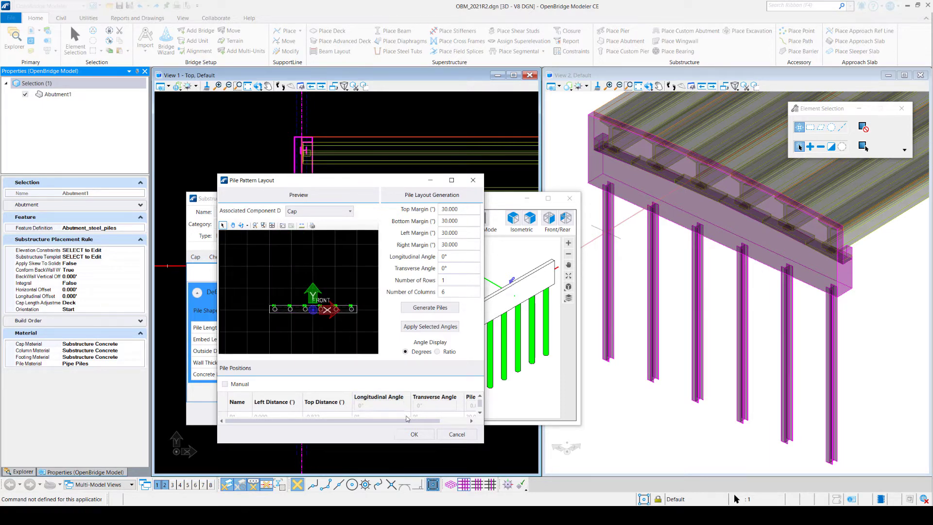
pyautogui.click(408, 437)
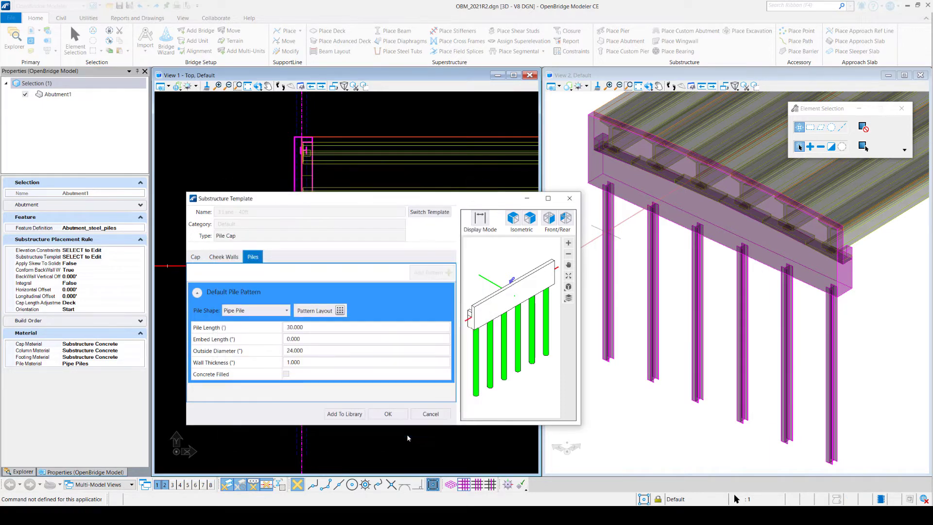
pyautogui.click(388, 413)
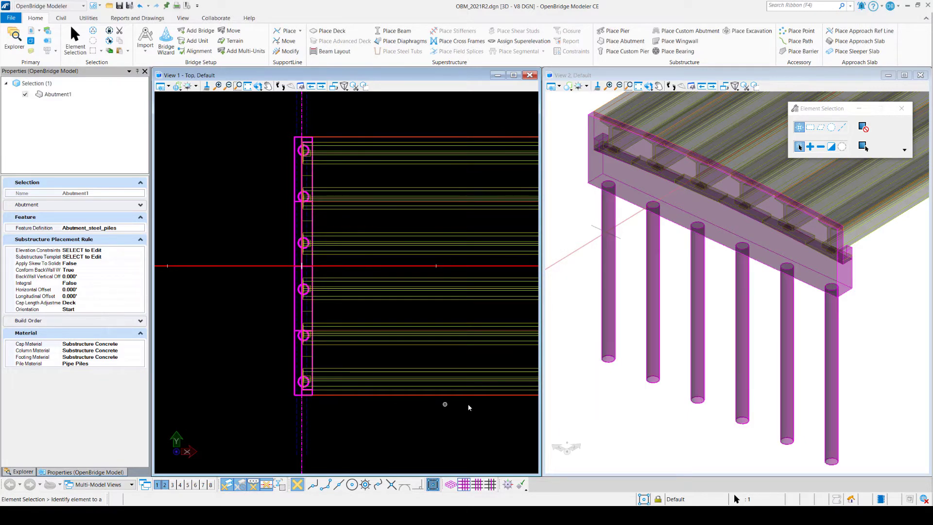
# Step: Deselect Abutment1 and clear the remaining highlighting through the Supports group of the bridge model
pyautogui.click(597, 402)
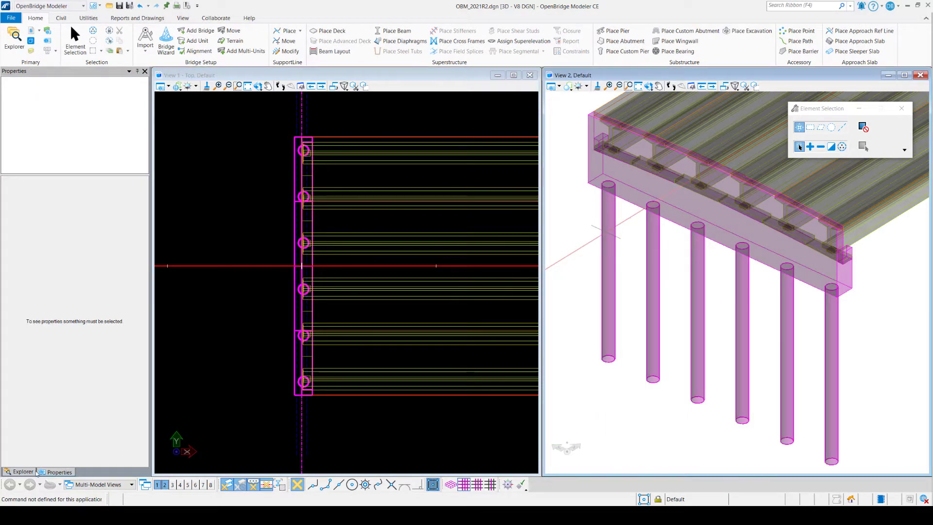
pyautogui.click(19, 472)
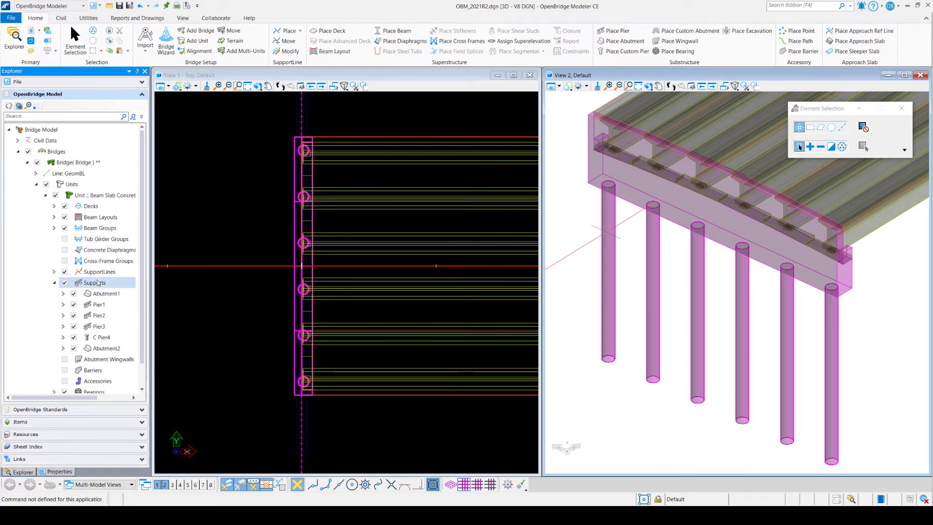
pyautogui.click(95, 282)
pyautogui.rightClick(96, 283)
pyautogui.click(135, 320)
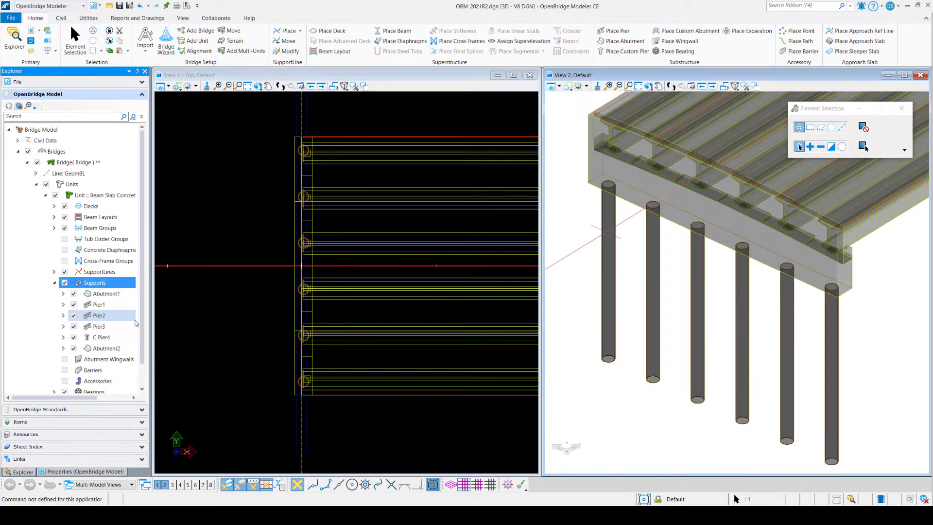
# Step: Examine the abutment's pipe piles up close, from the cap down to their hollow ends
pyautogui.scroll(4, 771, 228)
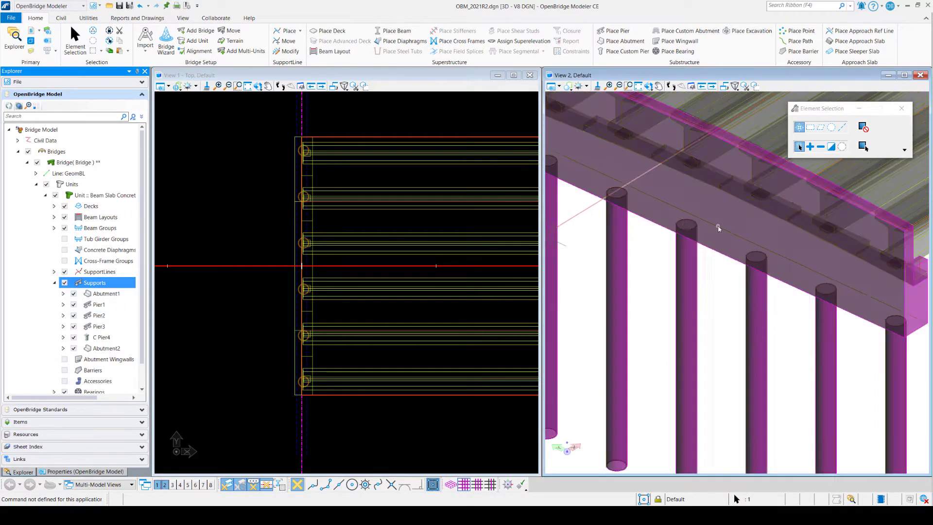
pyautogui.scroll(-5, 719, 228)
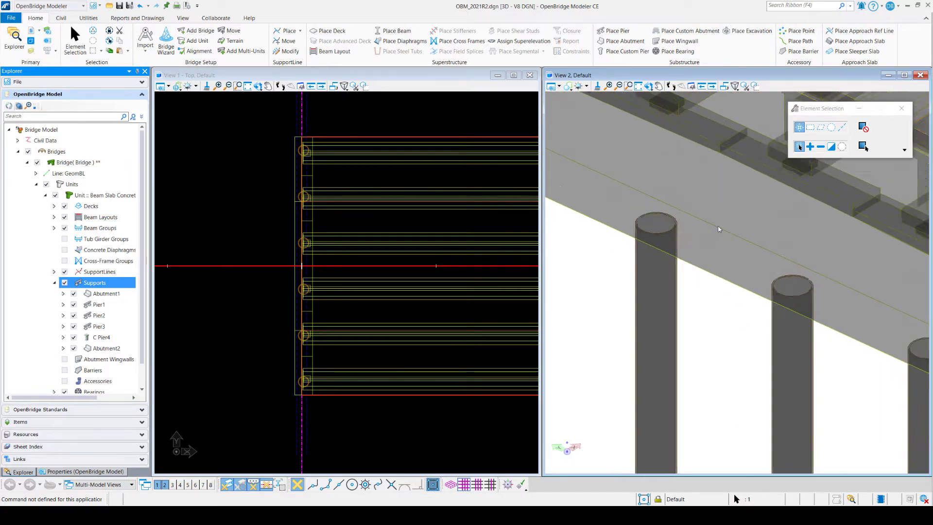
pyautogui.moveTo(720, 413); pyautogui.dragTo(696, 121, button='middle')
pyautogui.moveTo(721, 455); pyautogui.dragTo(717, 197, button='middle')
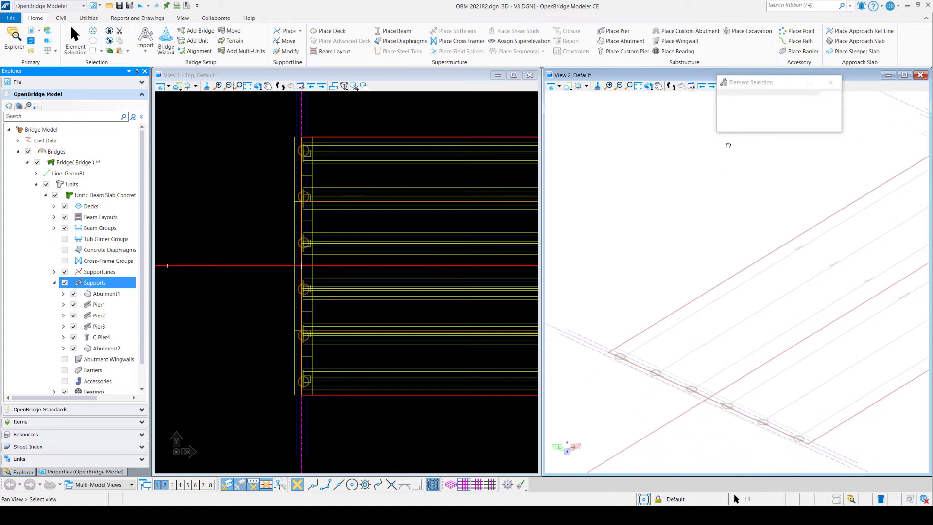
pyautogui.press('Escape')
pyautogui.scroll(3, 709, 405)
pyautogui.scroll(2, 710, 405)
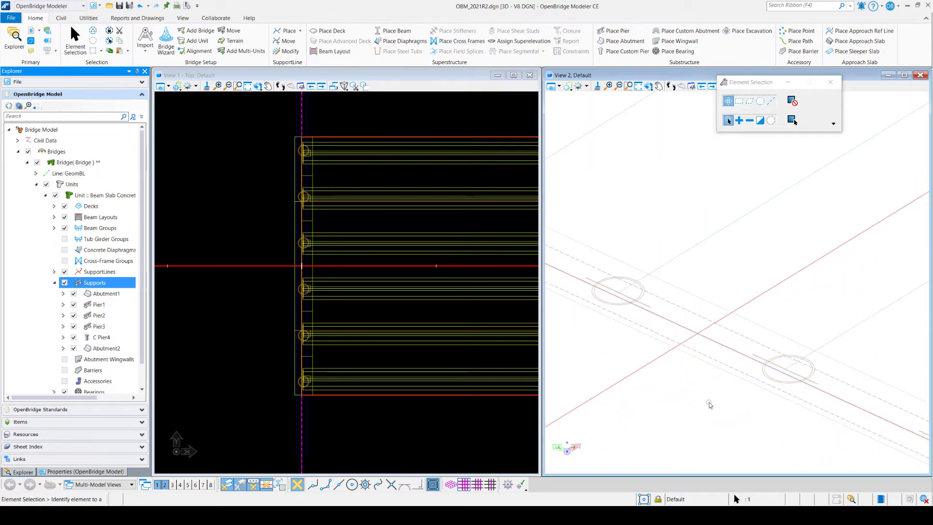
pyautogui.scroll(3, 794, 384)
pyautogui.scroll(1, 793, 384)
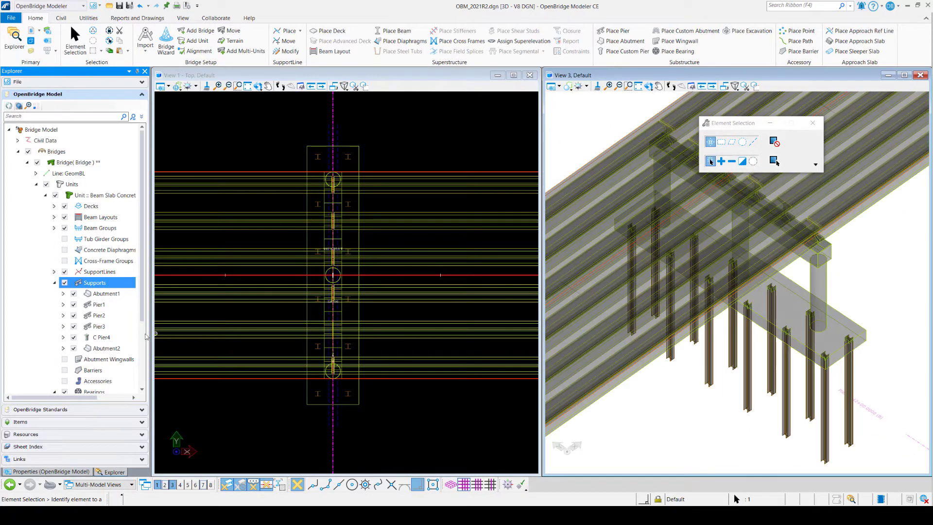
# Step: Open the substructure template of Pier1 and change its default pile pattern's shape to Pipe Pile
pyautogui.click(100, 305)
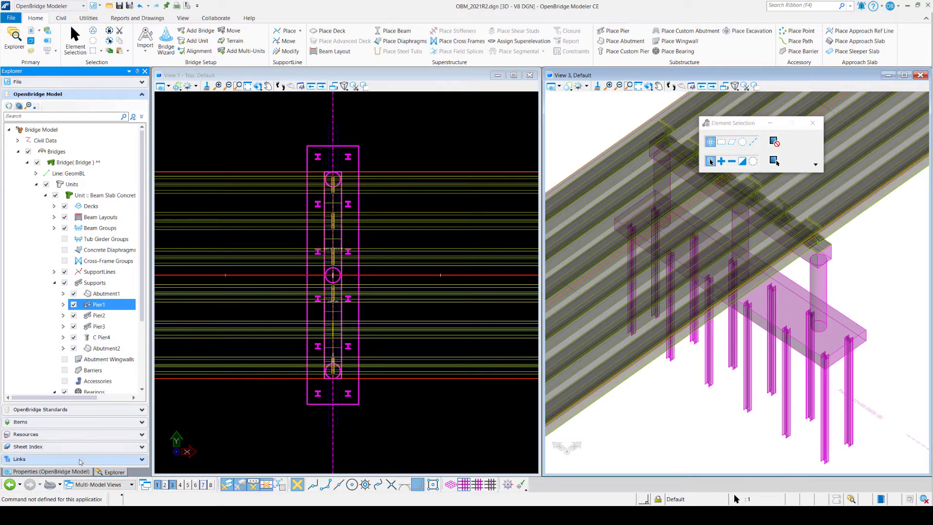
pyautogui.click(58, 472)
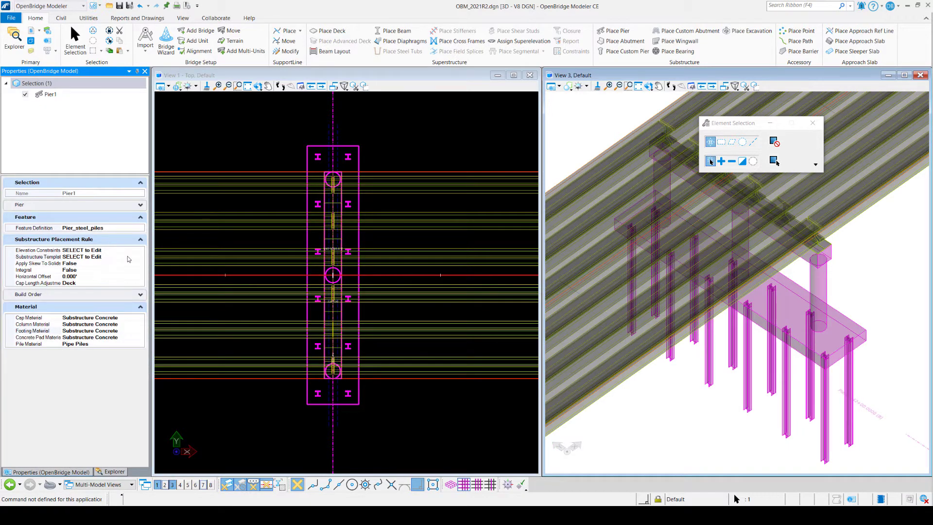
pyautogui.click(140, 257)
pyautogui.click(140, 259)
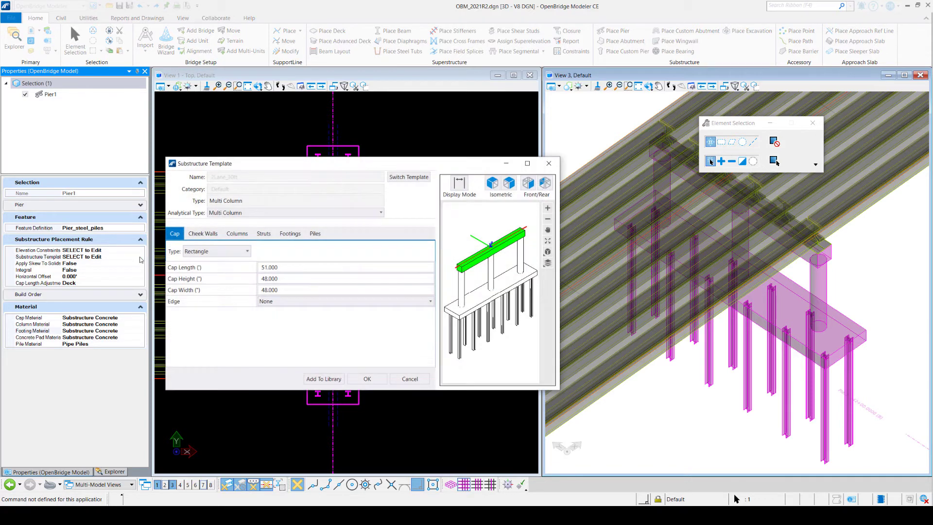
pyautogui.click(314, 236)
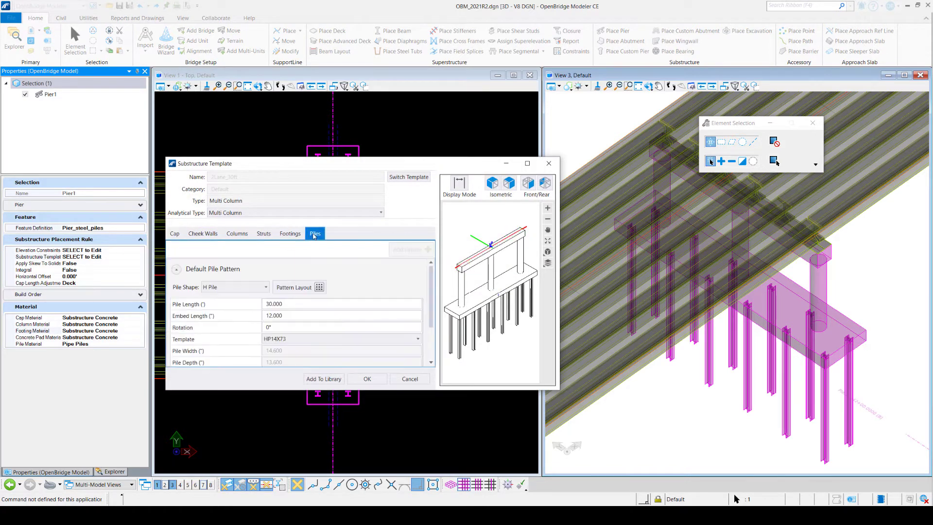
pyautogui.click(234, 289)
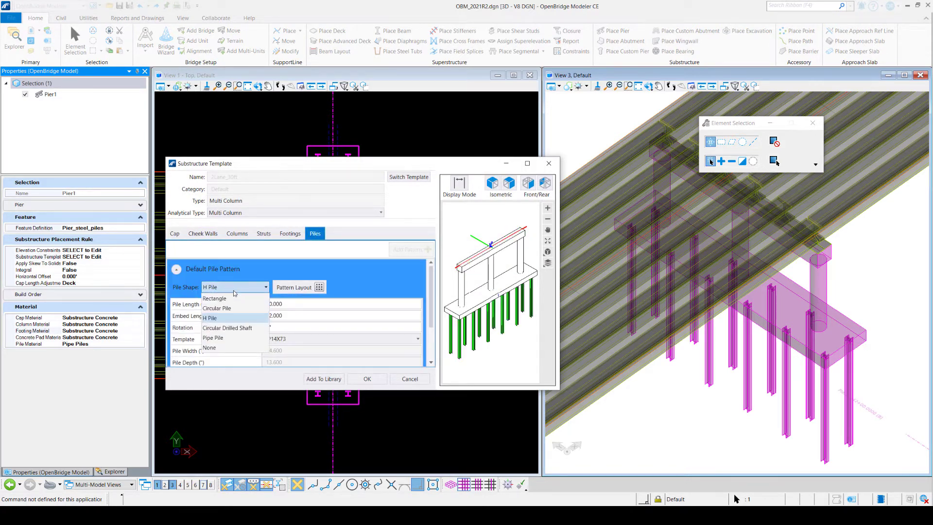
pyautogui.click(231, 338)
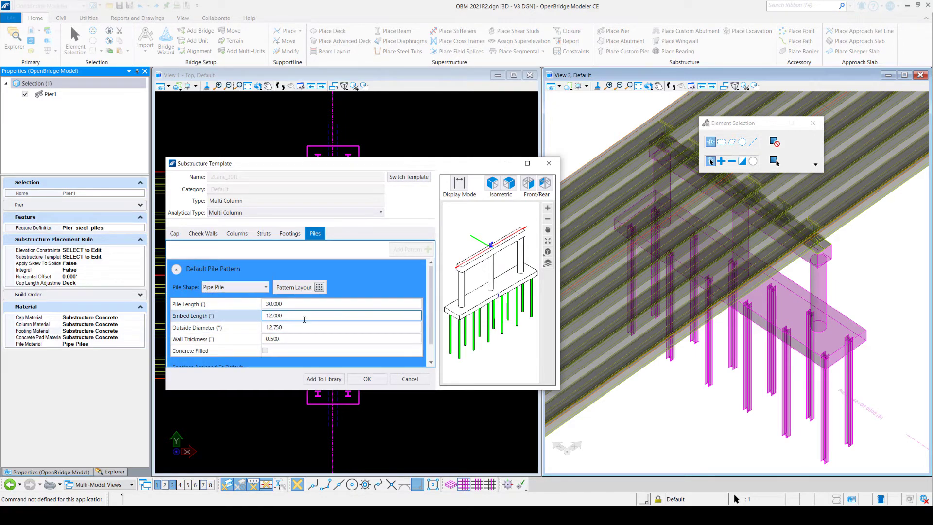
# Step: Set the pier pipe piles' outside diameter to 15 inches, make them concrete filled and apply the template to Pier1
pyautogui.click(301, 327)
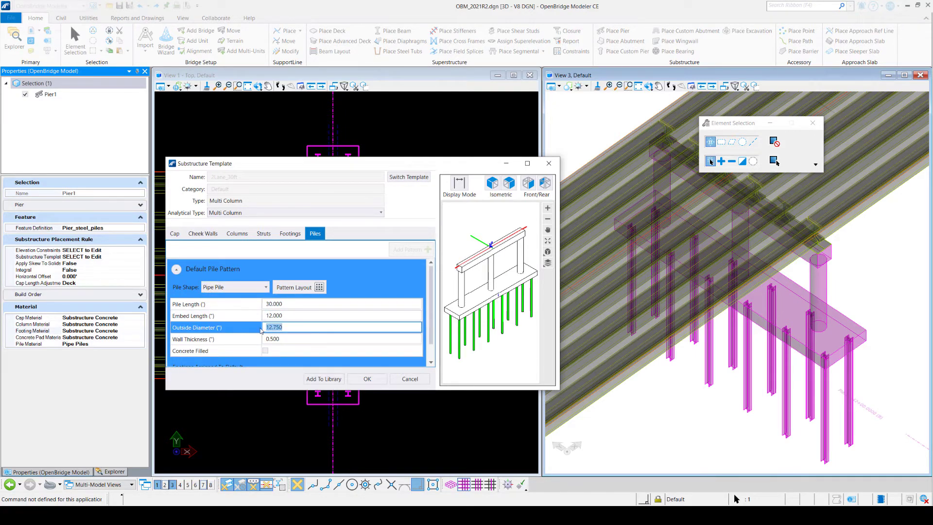
pyautogui.write('15')
pyautogui.click(296, 337)
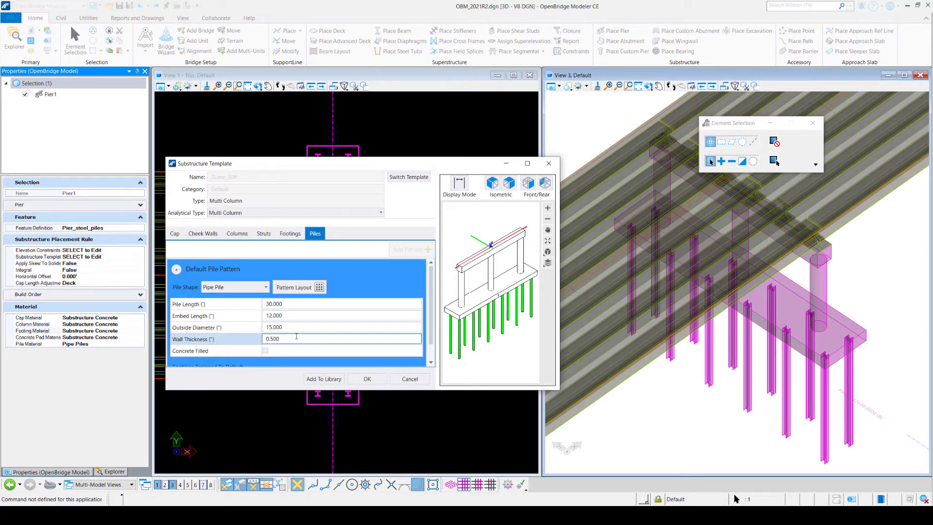
pyautogui.click(265, 350)
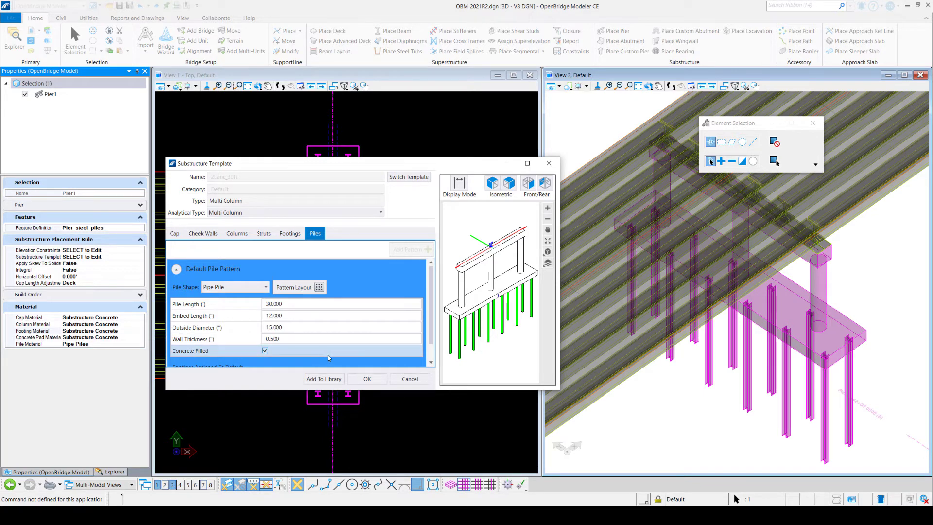
pyautogui.click(370, 379)
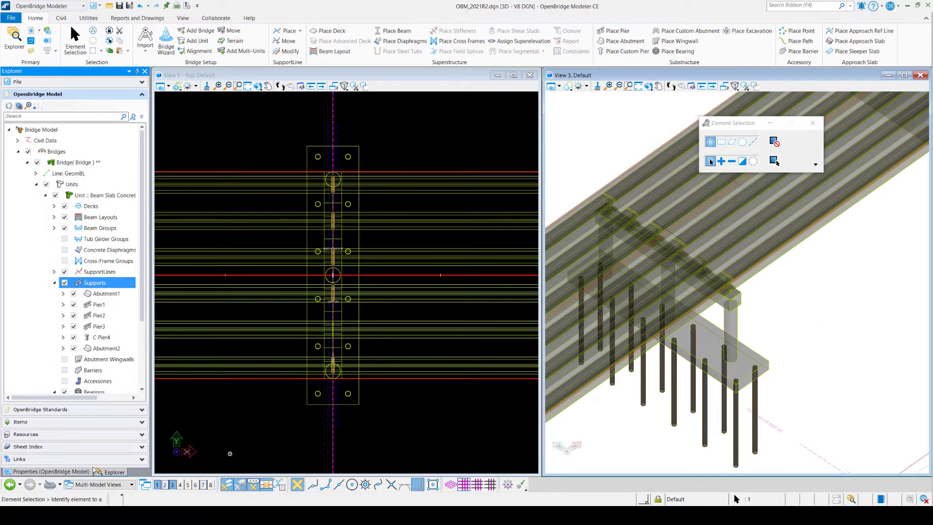
# Step: Check the pile material assigned to Pier1 in its properties and deselect the pier
pyautogui.click(108, 307)
pyautogui.click(49, 470)
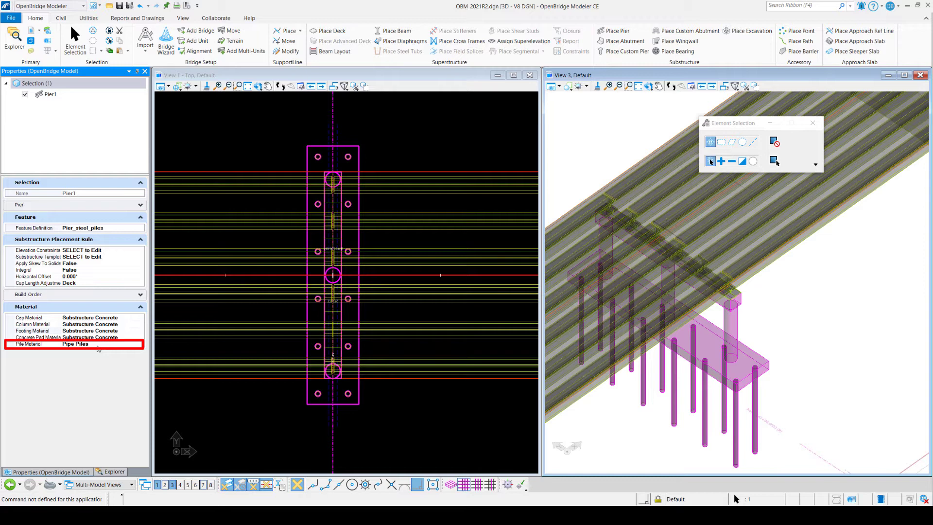
pyautogui.click(568, 161)
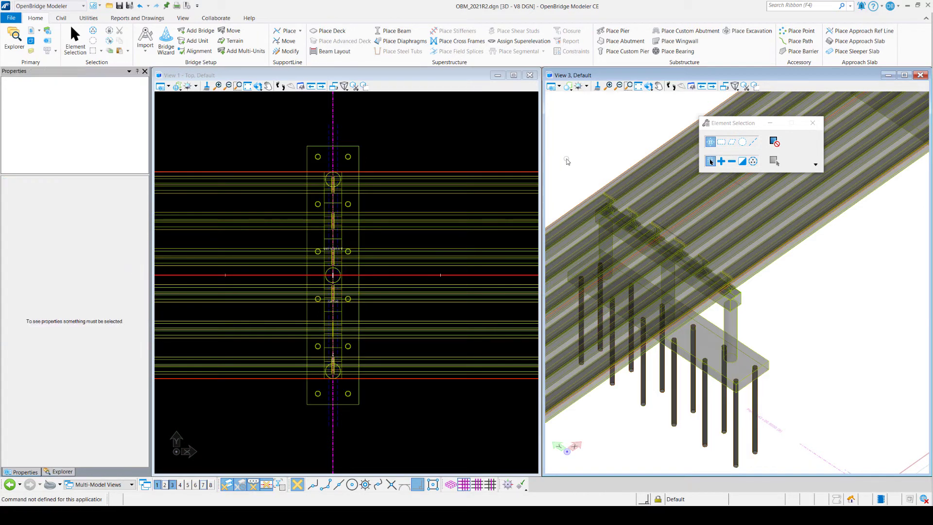
# Step: Isolate the OBM_Piles_steel and OBM_Abutments levels in View 3 by turning them off and inverting the level display
pyautogui.click(31, 51)
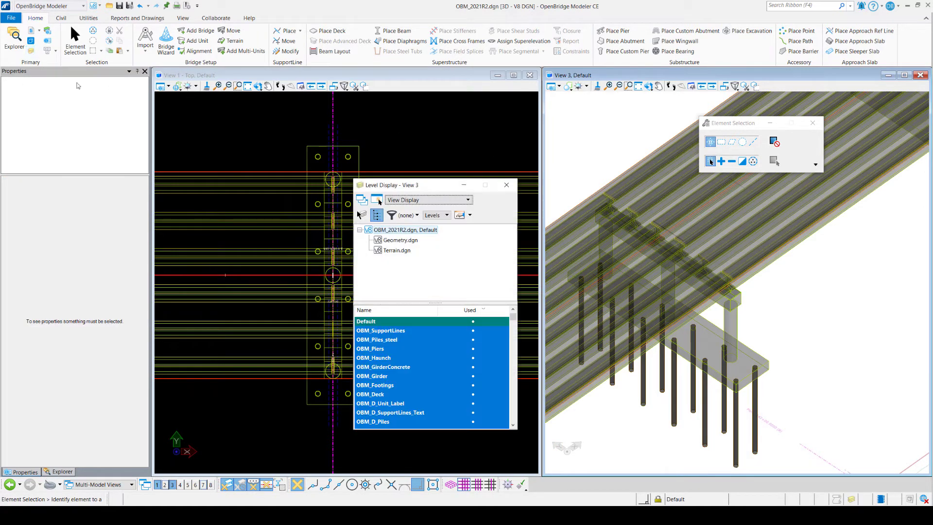
pyautogui.click(392, 340)
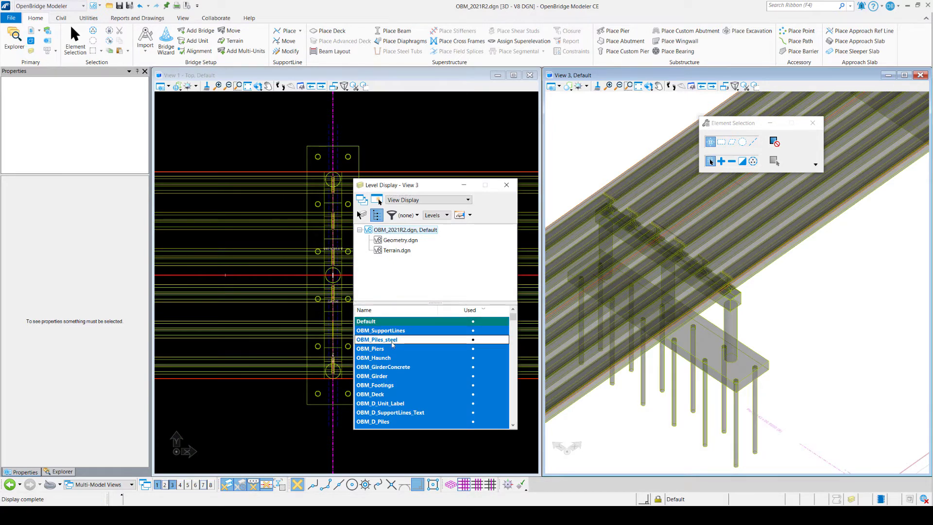
pyautogui.scroll(-5, 405, 378)
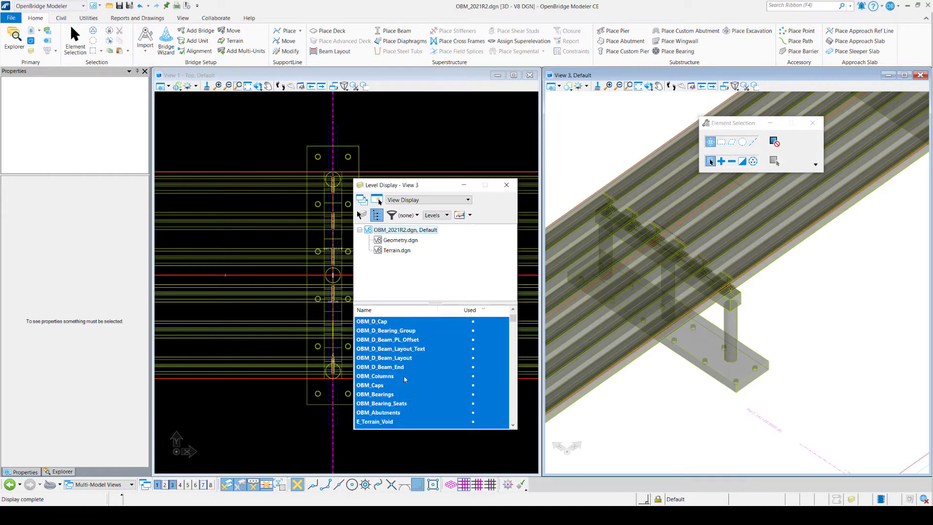
pyautogui.click(402, 412)
pyautogui.rightClick(408, 366)
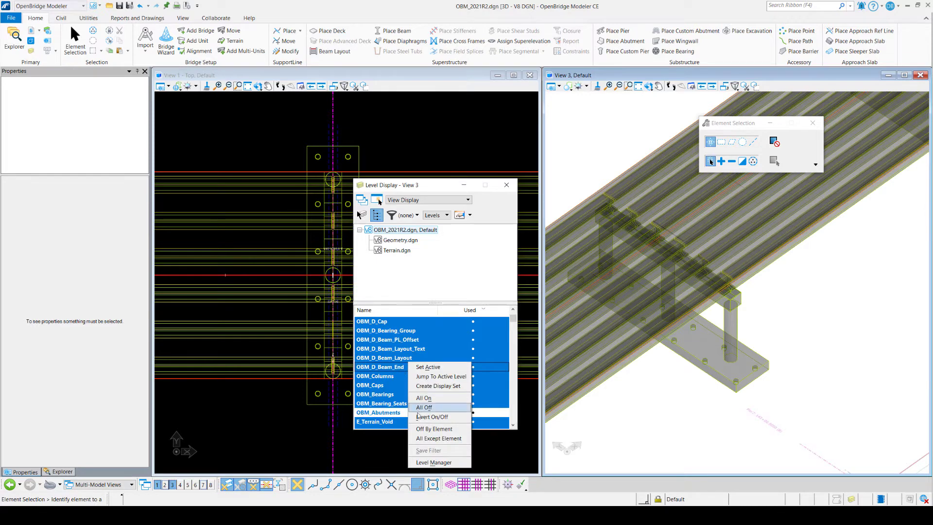
pyautogui.click(417, 416)
# Step: Change the display style of View 3 to Illustration:Ignore Lighting
pyautogui.moveTo(590, 241); pyautogui.dragTo(725, 167, button='middle')
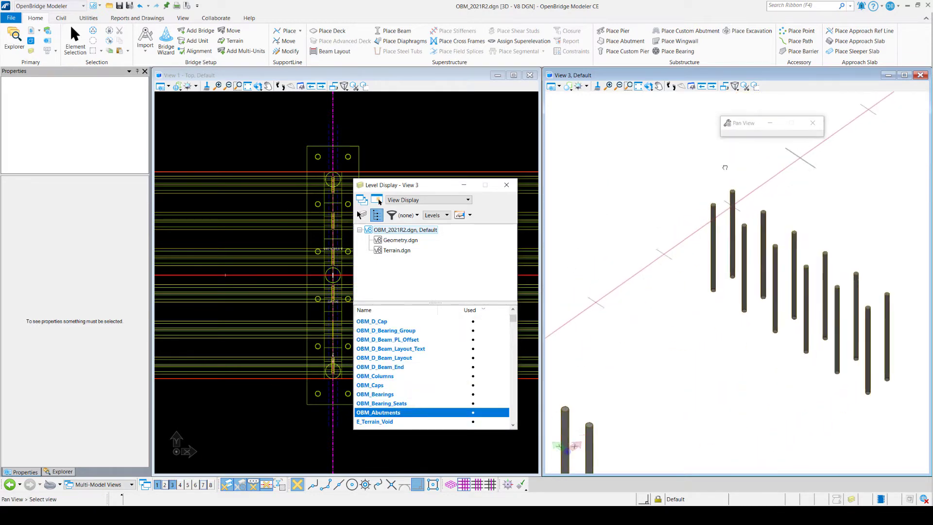
pyautogui.moveTo(593, 261); pyautogui.dragTo(658, 202, button='middle')
pyautogui.click(559, 87)
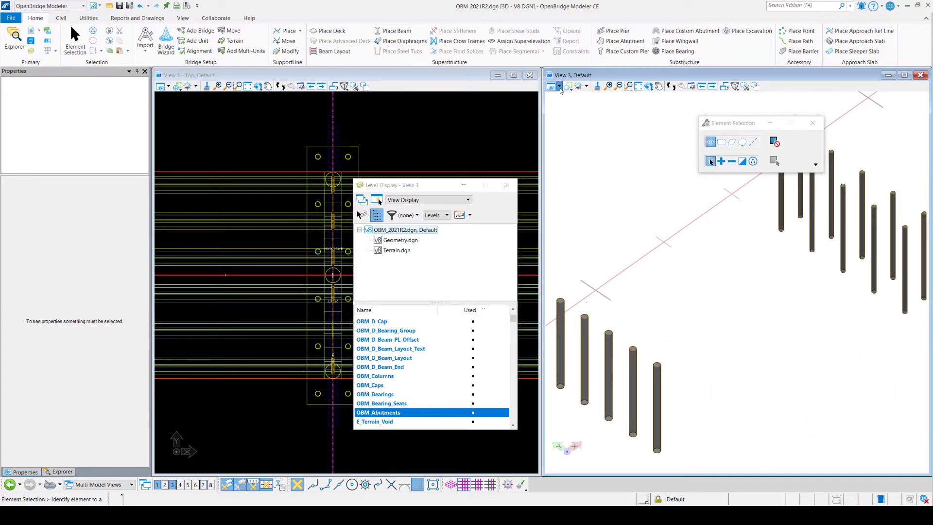
pyautogui.click(642, 122)
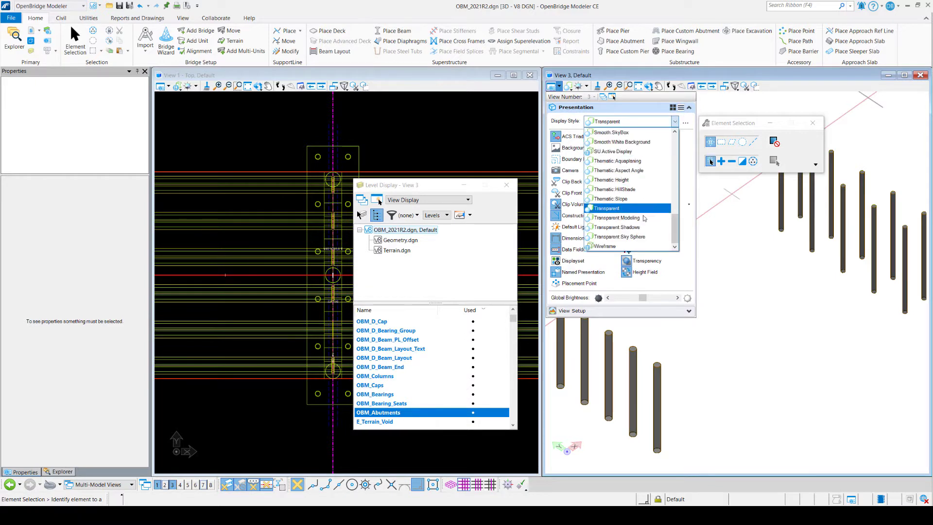
pyautogui.scroll(5, 642, 221)
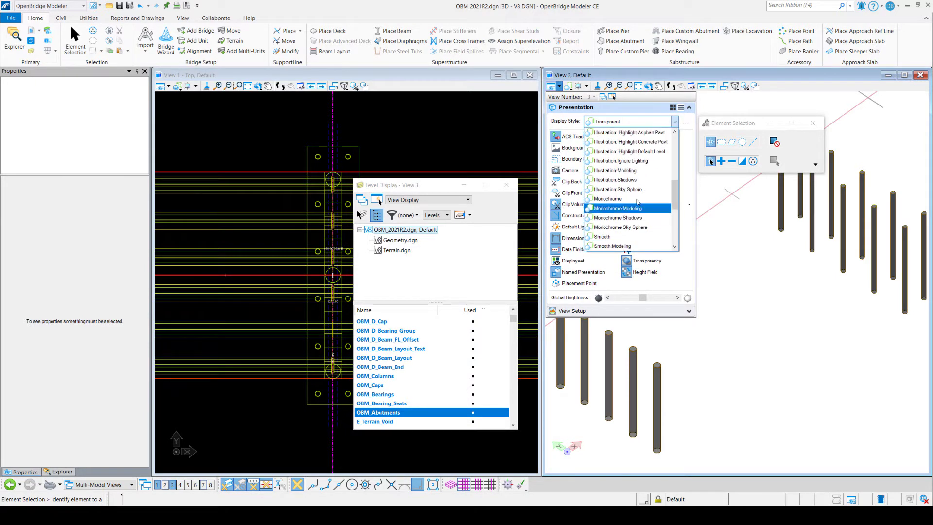
pyautogui.click(629, 162)
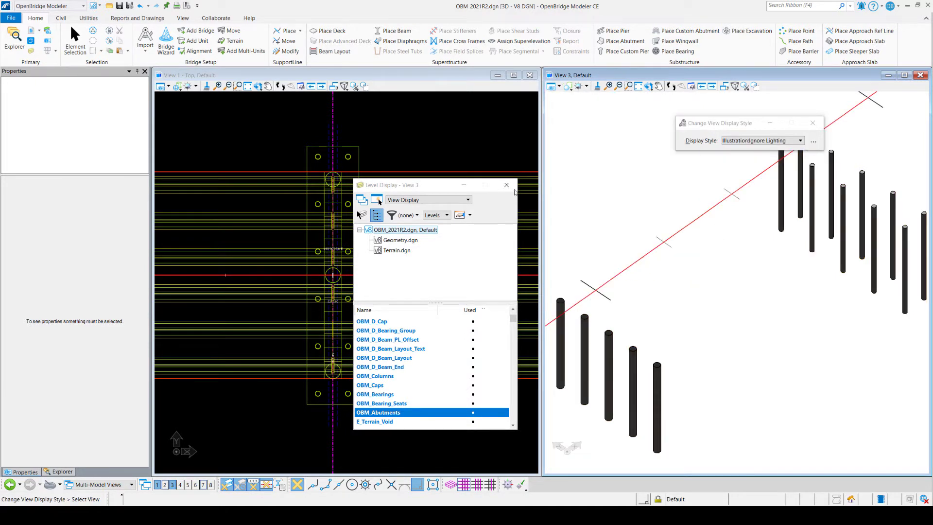
# Step: Compare the tops of the abutment's hollow pipe piles and the pier's concrete-filled pipe piles up close
pyautogui.scroll(6, 563, 318)
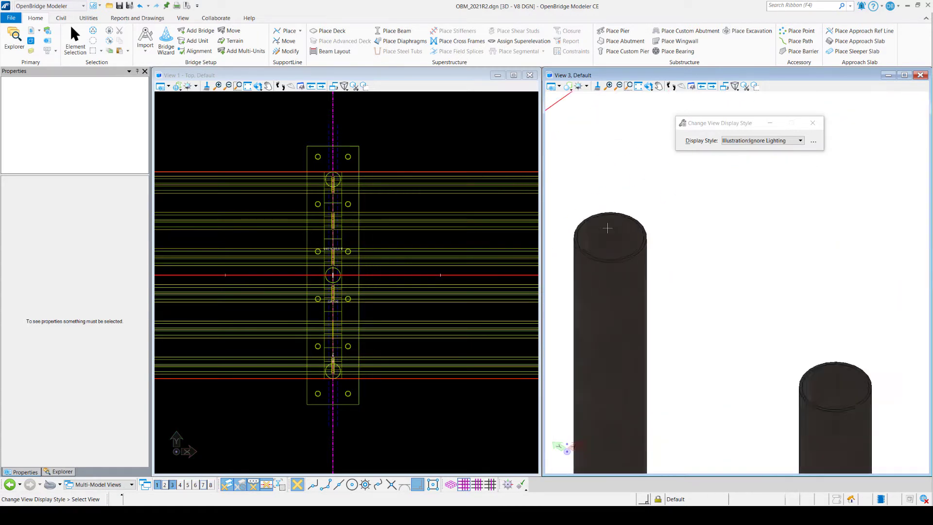
pyautogui.scroll(-6, 602, 304)
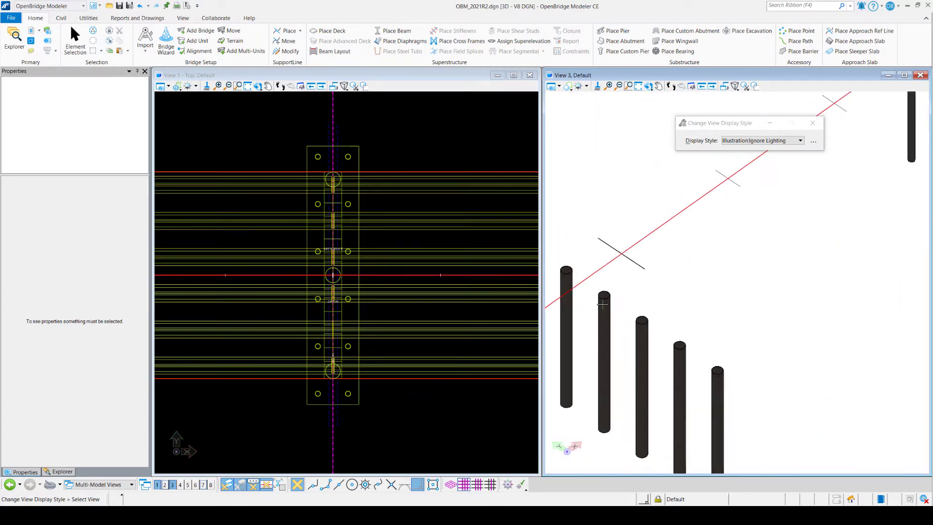
pyautogui.scroll(8, 741, 180)
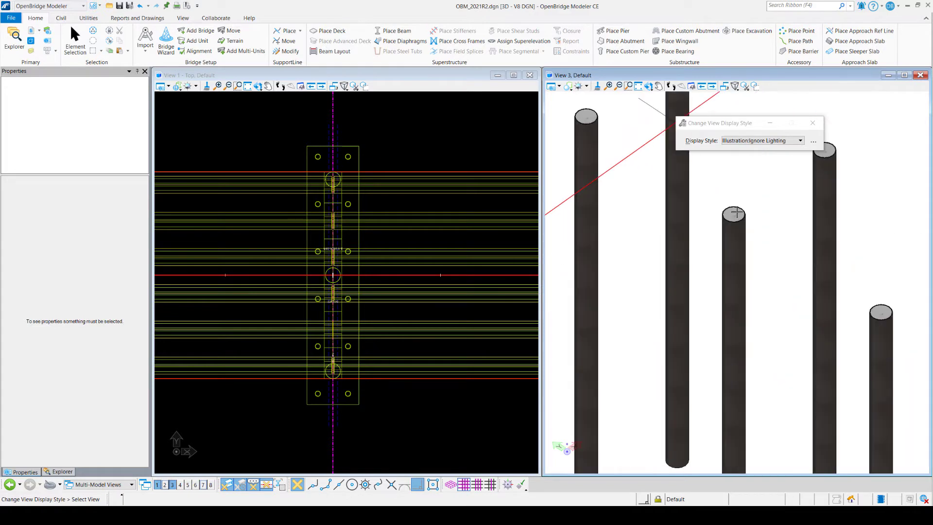
pyautogui.scroll(2, 736, 211)
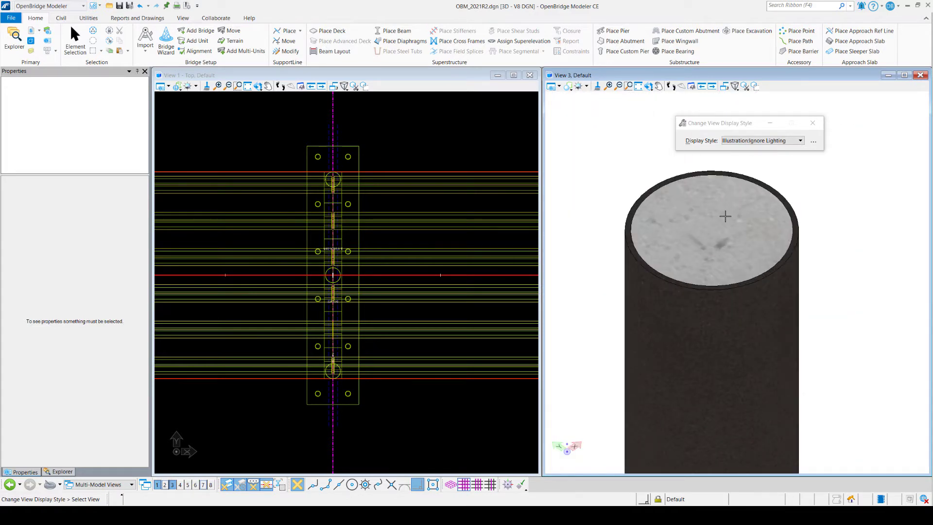
pyautogui.scroll(-8, 725, 215)
pyautogui.scroll(-5, 724, 216)
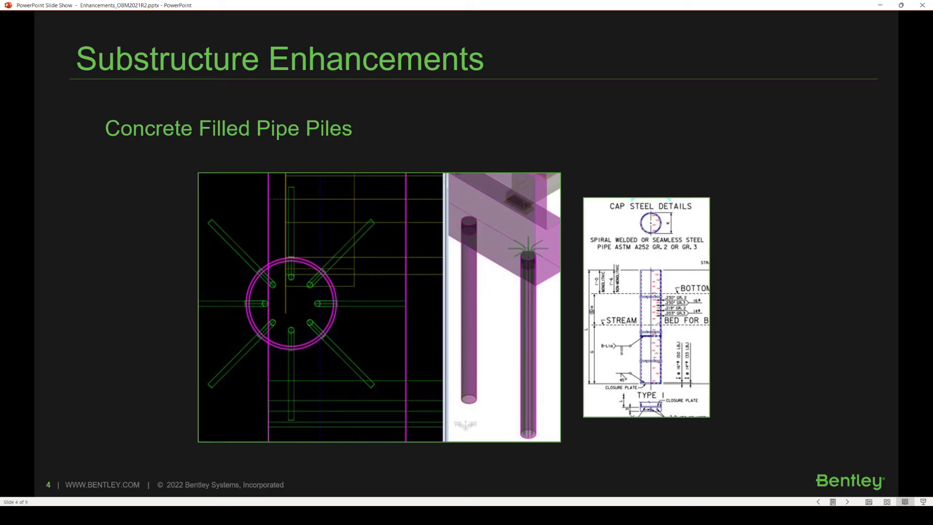
pyautogui.press('Right')
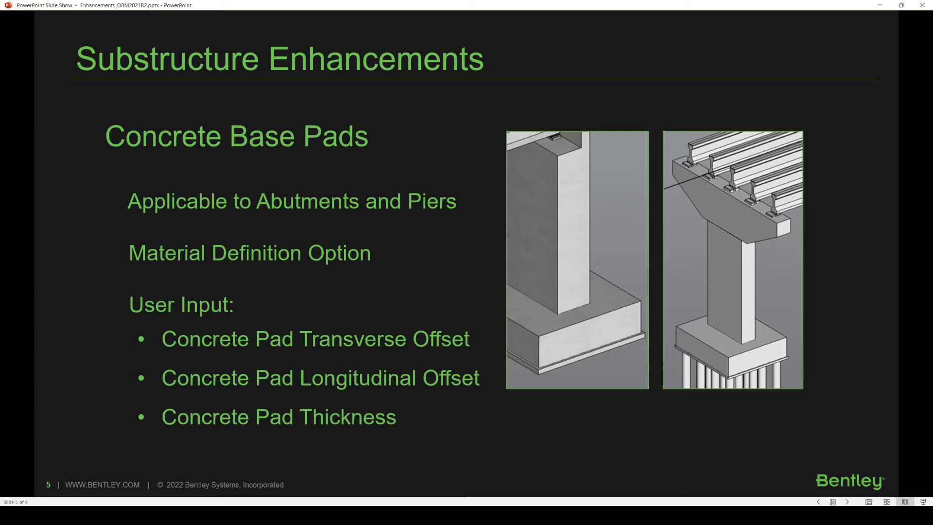
# Step: Switch to OpenBridge Modeler and open the substructure template of Pier2 from its properties
pyautogui.hotkey('alt', 'Tab')
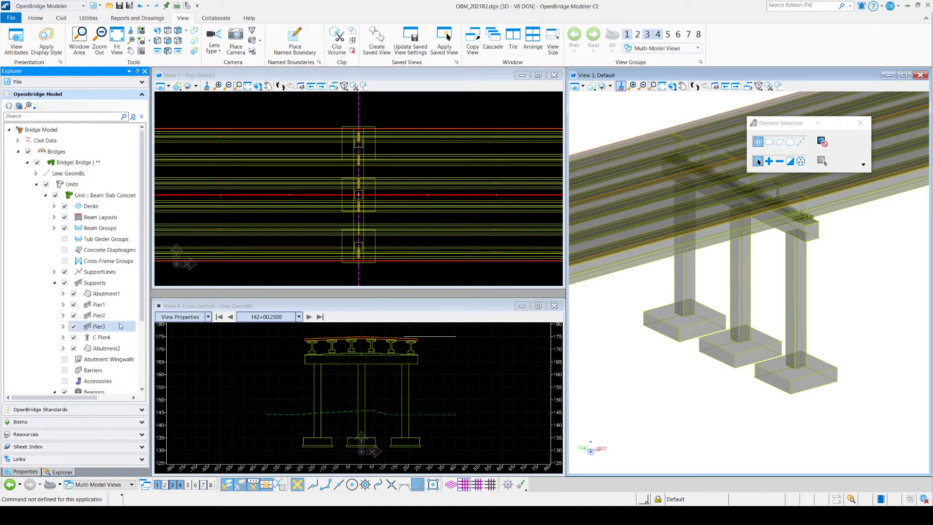
pyautogui.click(100, 316)
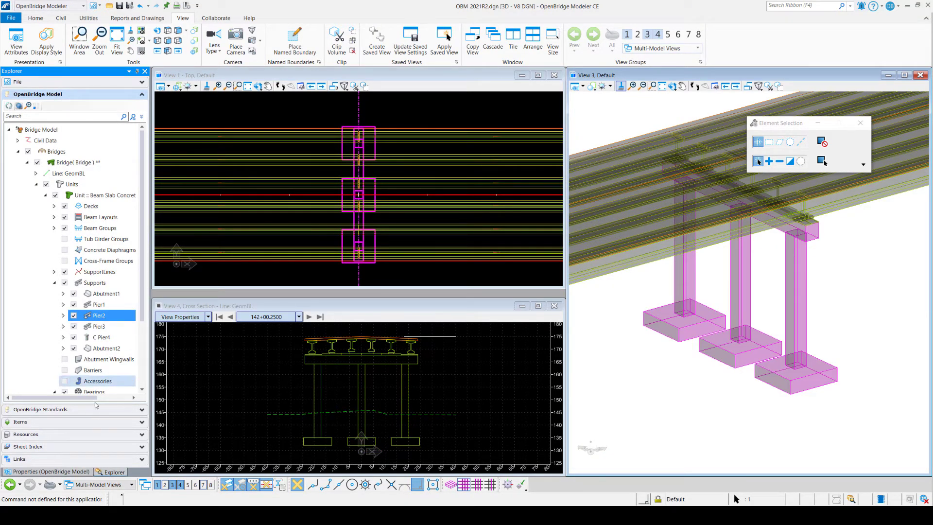
pyautogui.click(61, 471)
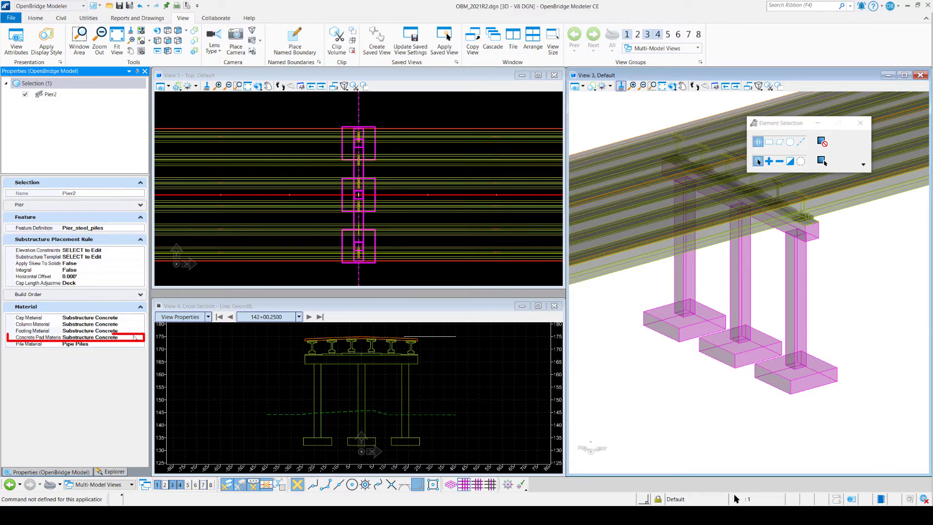
pyautogui.click(133, 257)
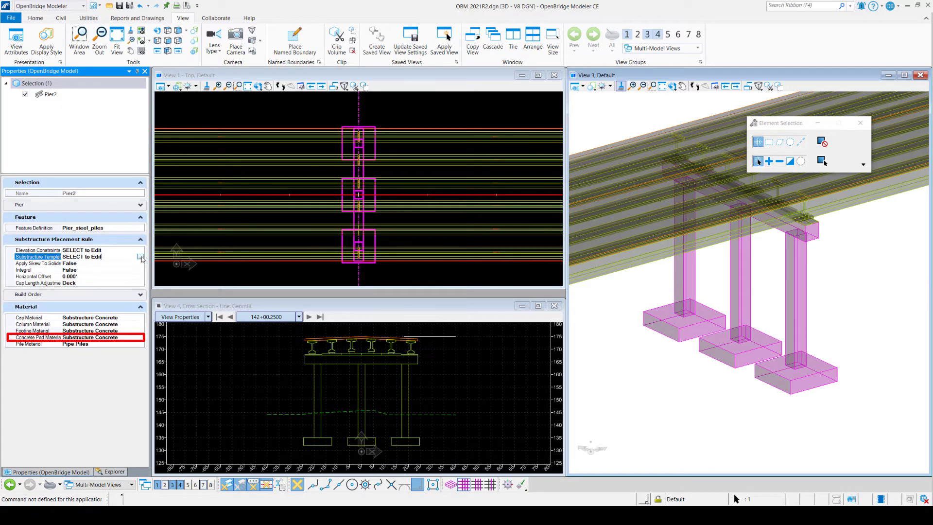
pyautogui.click(141, 257)
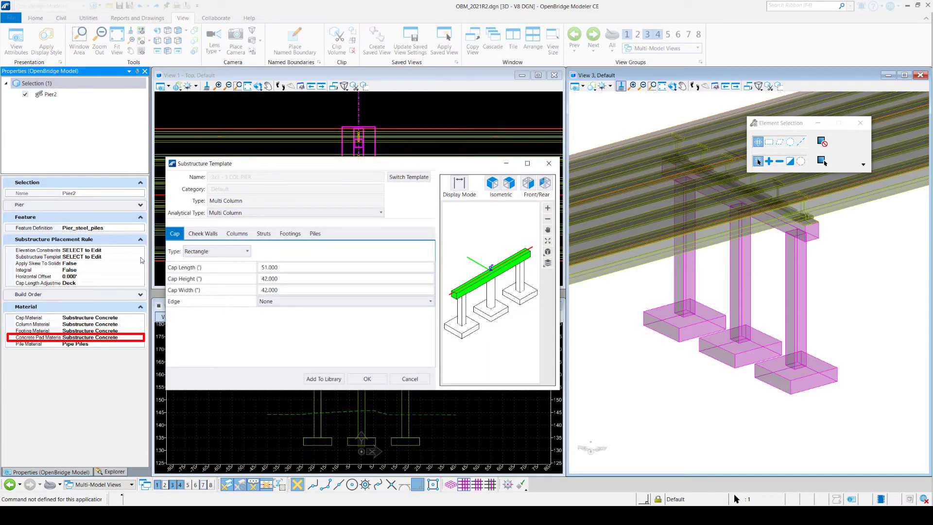
# Step: Keep Pier2's default footing type as Rectangular Isolated and enable the concrete pad for the footings
pyautogui.click(298, 234)
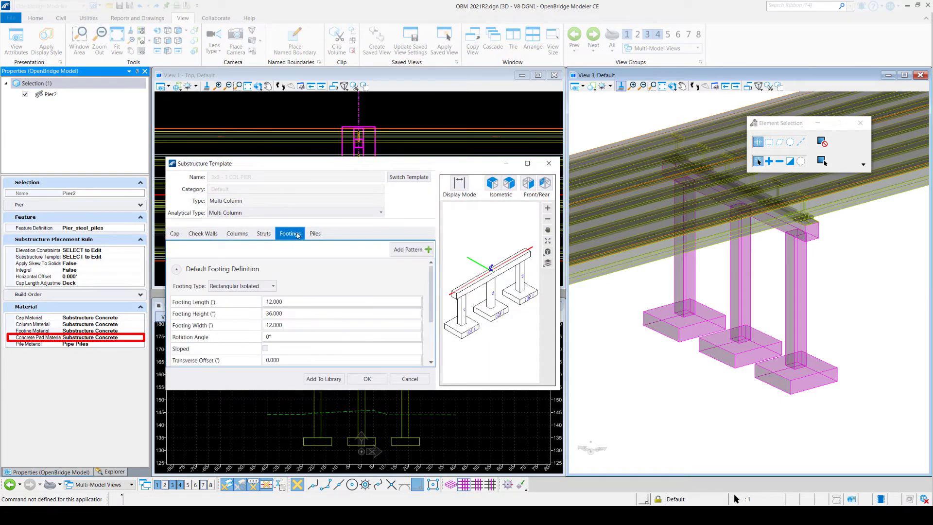
pyautogui.click(271, 287)
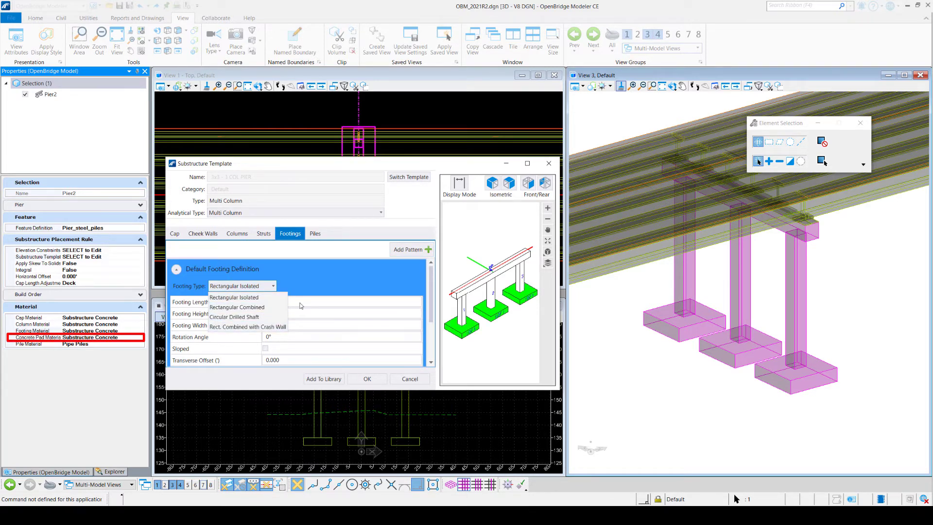
pyautogui.click(319, 278)
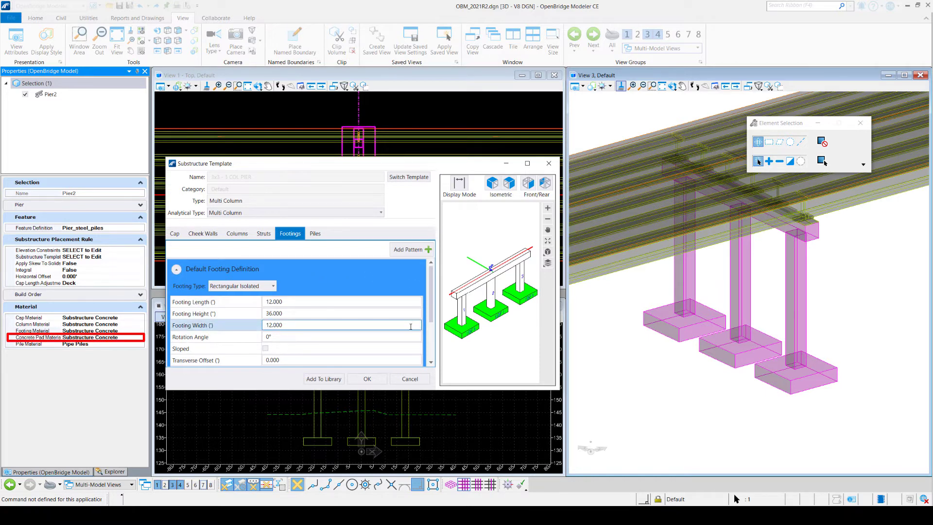
pyautogui.scroll(-3, 433, 334)
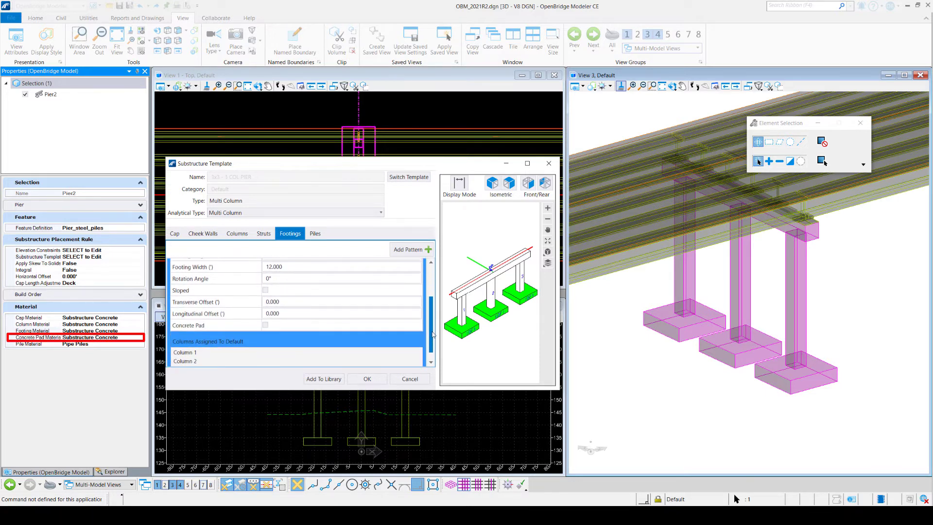
pyautogui.click(266, 326)
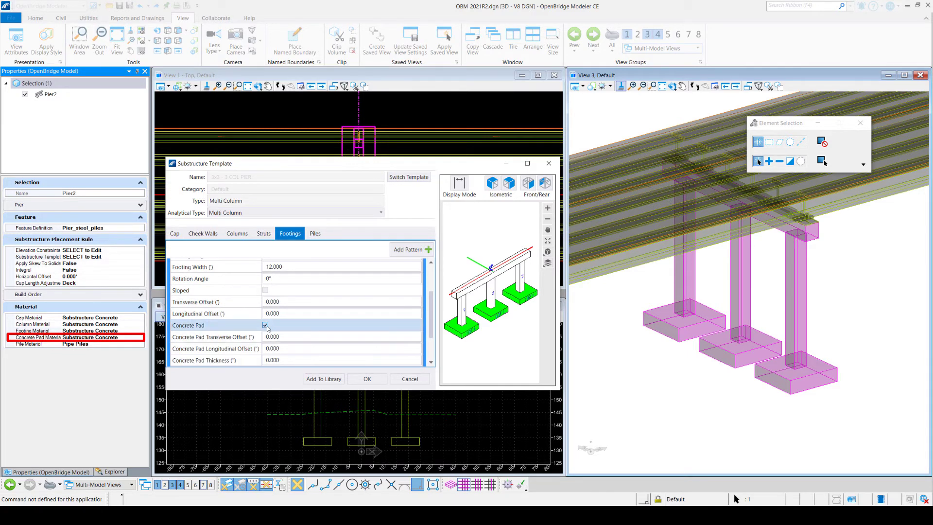
pyautogui.scroll(-2, 433, 317)
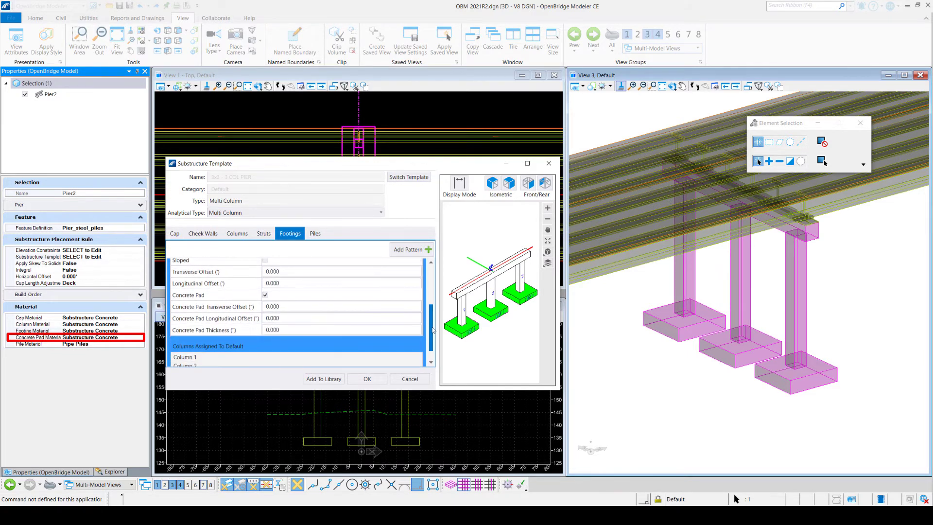
# Step: Set the concrete pad's transverse and longitudinal offsets to 12 inches and its thickness to 9 inches, and apply the template to Pier2
pyautogui.moveTo(301, 308); pyautogui.dragTo(263, 308)
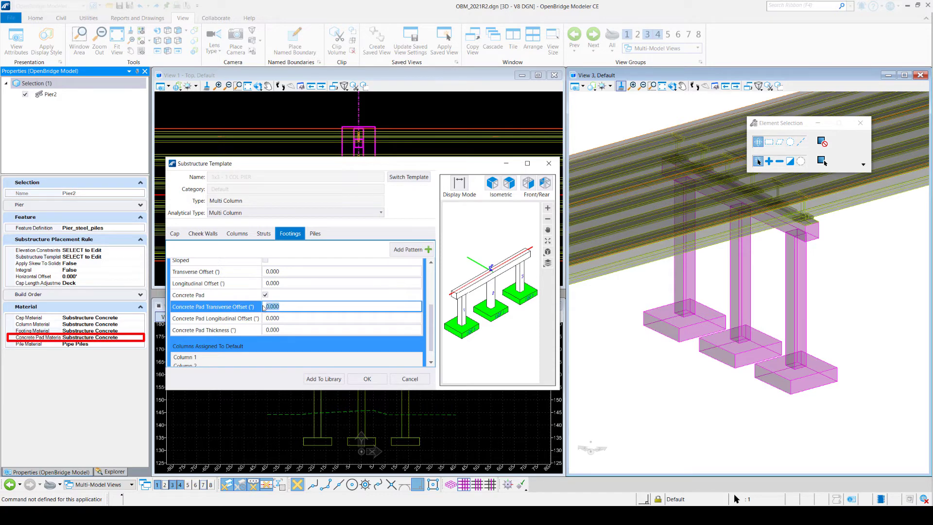
pyautogui.write('12')
pyautogui.click(286, 319)
pyautogui.doubleClick(286, 319)
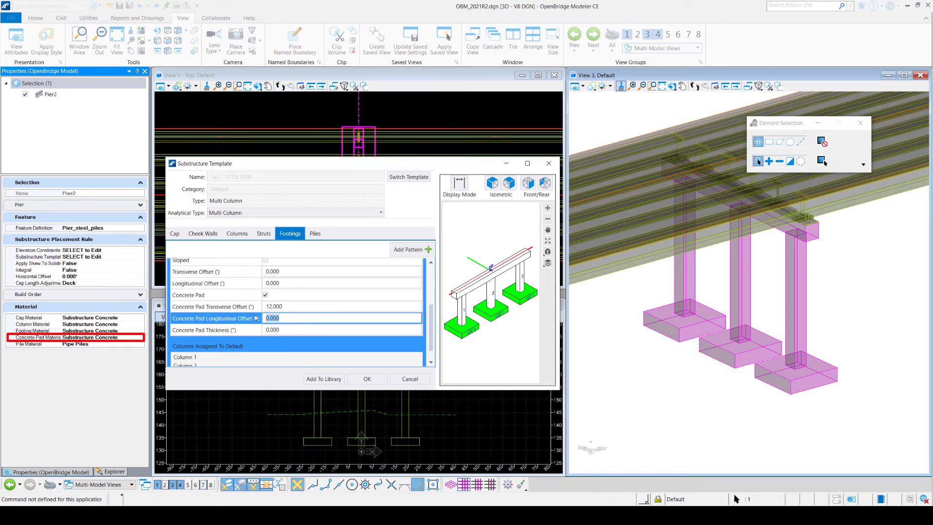
pyautogui.write('12')
pyautogui.click(291, 330)
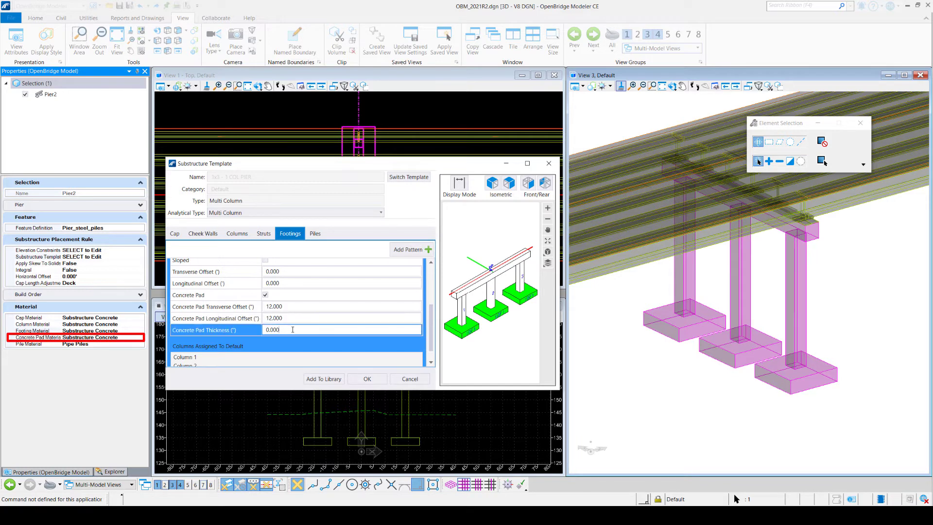
pyautogui.click(252, 331)
pyautogui.write('9')
pyautogui.click(356, 380)
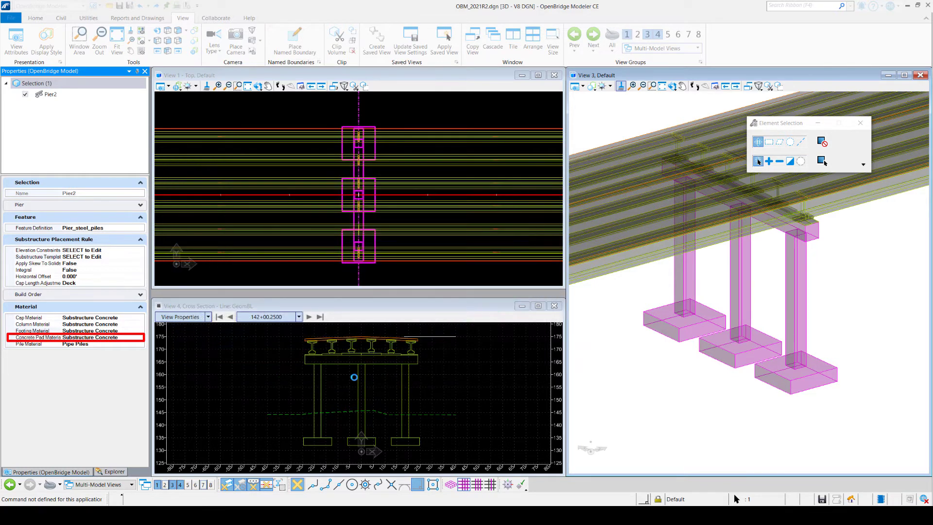
# Step: Deselect Pier2 and examine the concrete pads beneath its footings in the 3D and cross-section views
pyautogui.click(691, 389)
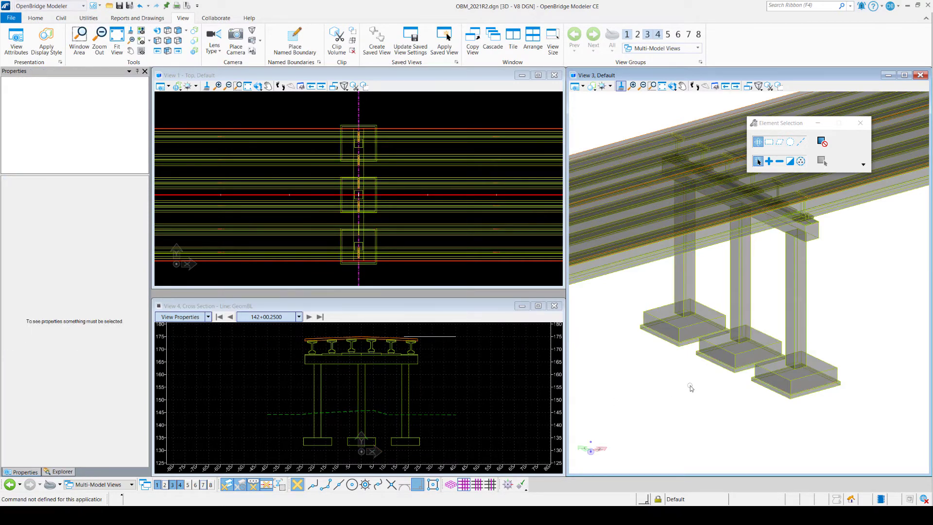
pyautogui.scroll(3, 705, 391)
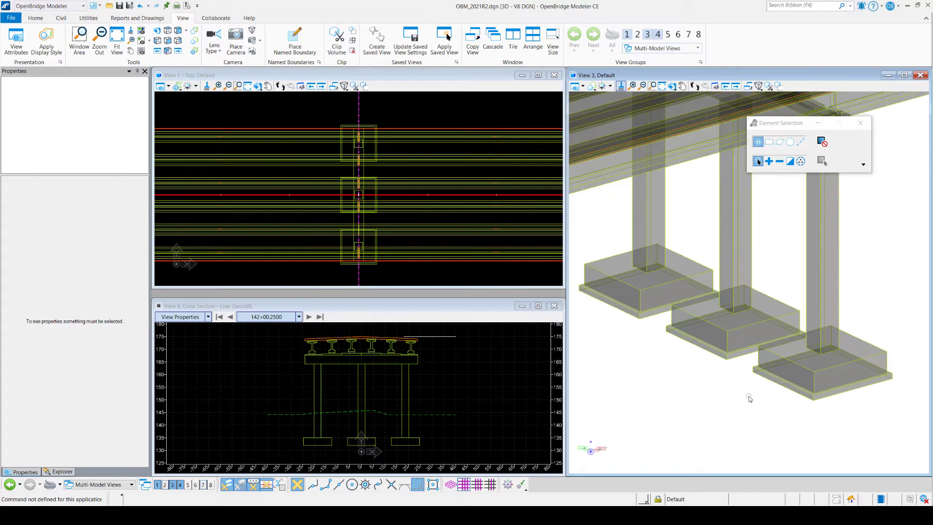
pyautogui.scroll(2, 447, 438)
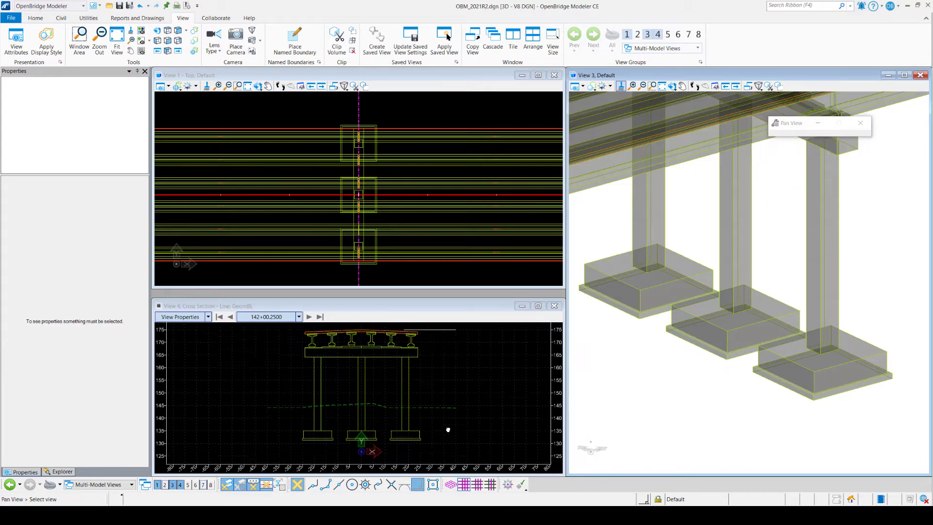
pyautogui.scroll(4, 333, 447)
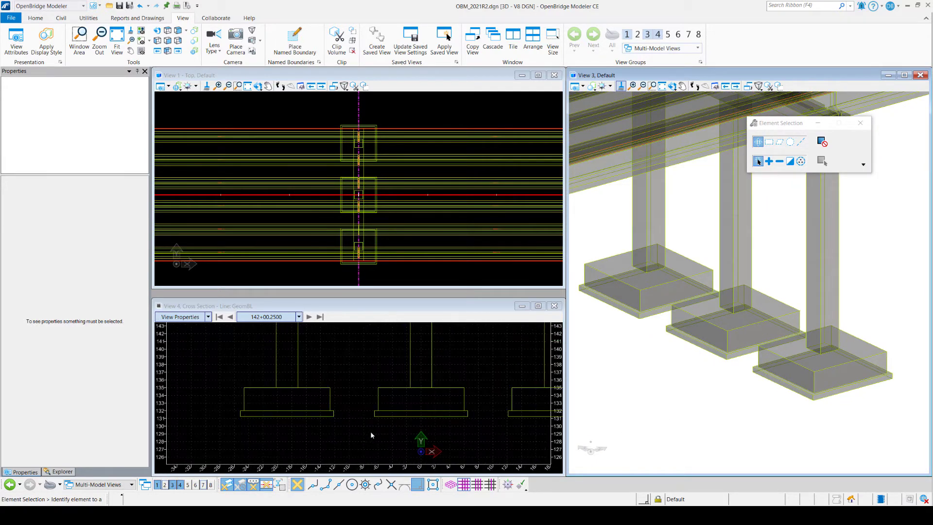
pyautogui.moveTo(371, 433); pyautogui.dragTo(302, 408, button='middle')
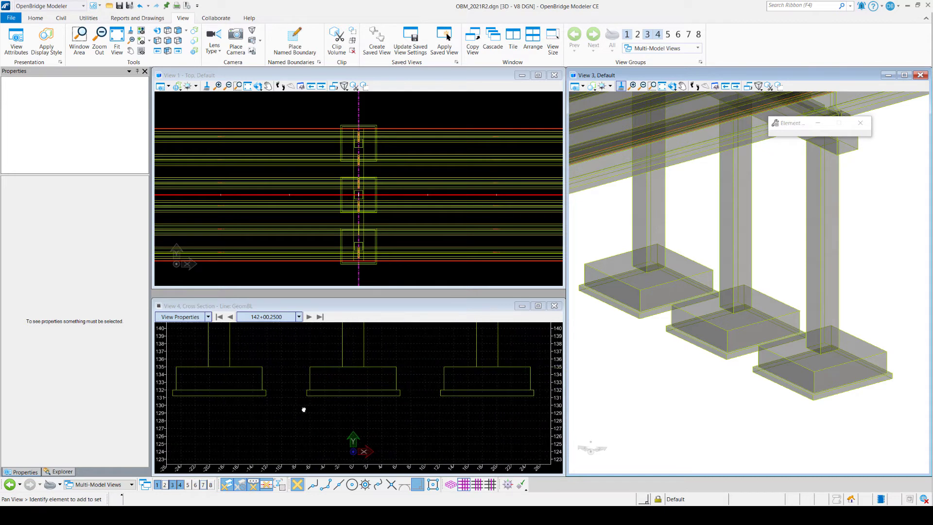
# Step: Place a linear dimension across the width of the middle footing's concrete pad, below the pad in the cross-section view
pyautogui.rightClick(305, 416)
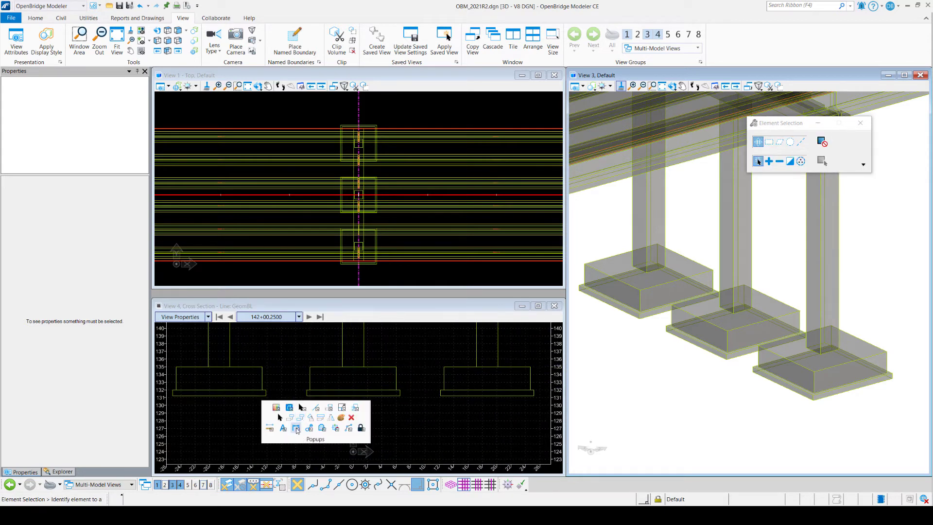
pyautogui.click(298, 427)
pyautogui.click(298, 427)
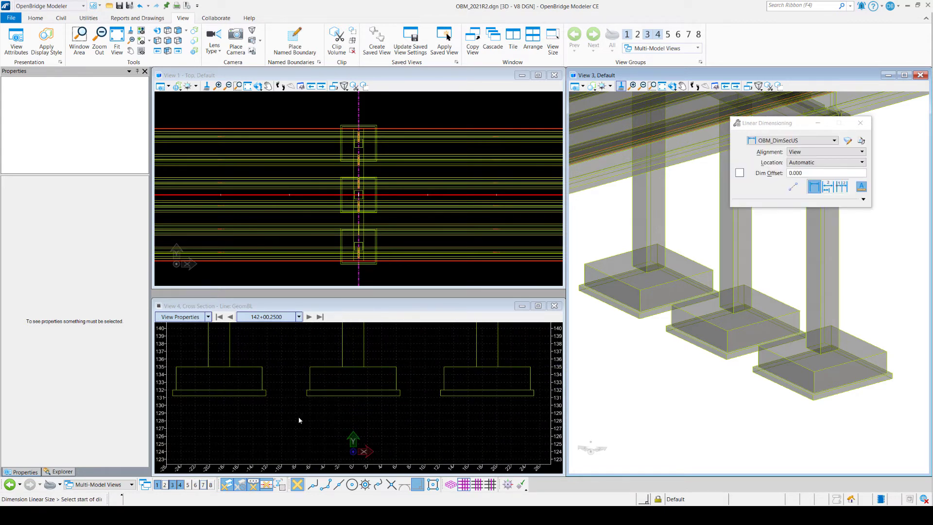
pyautogui.click(433, 484)
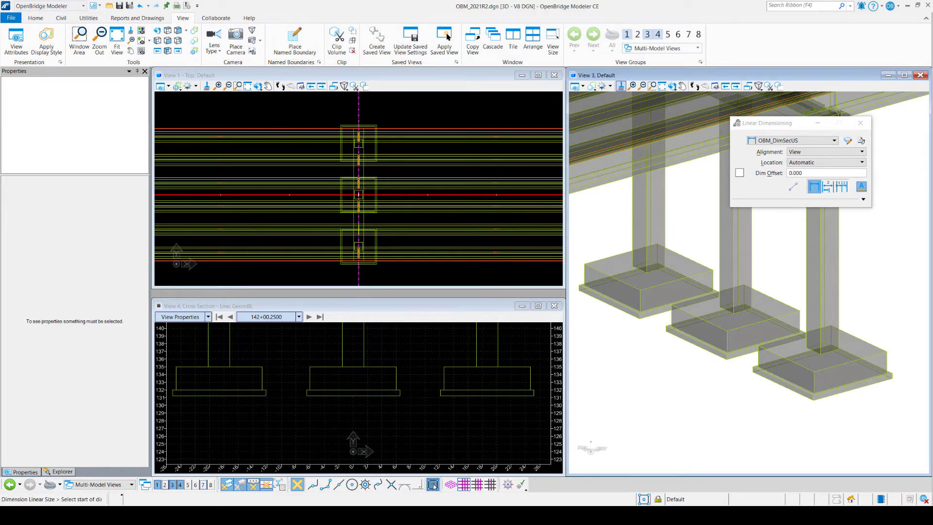
pyautogui.click(307, 396)
pyautogui.click(396, 395)
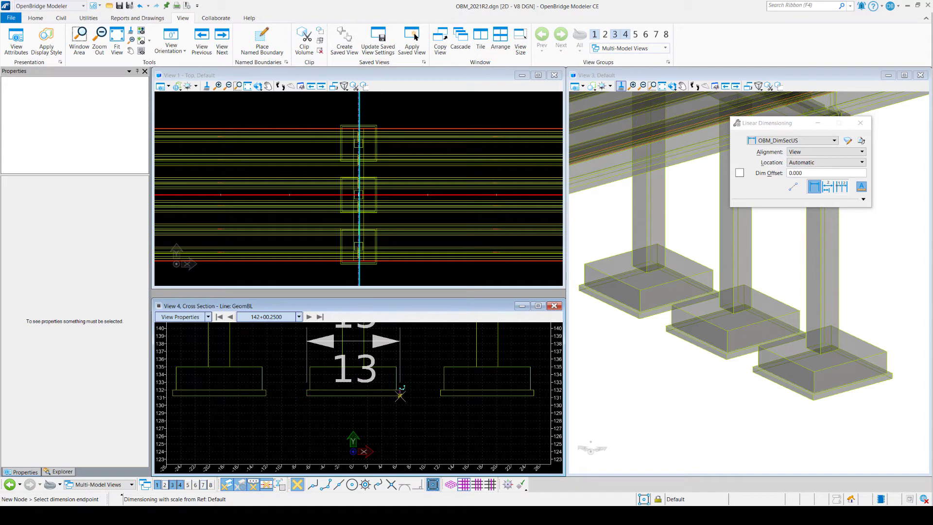
pyautogui.click(397, 447)
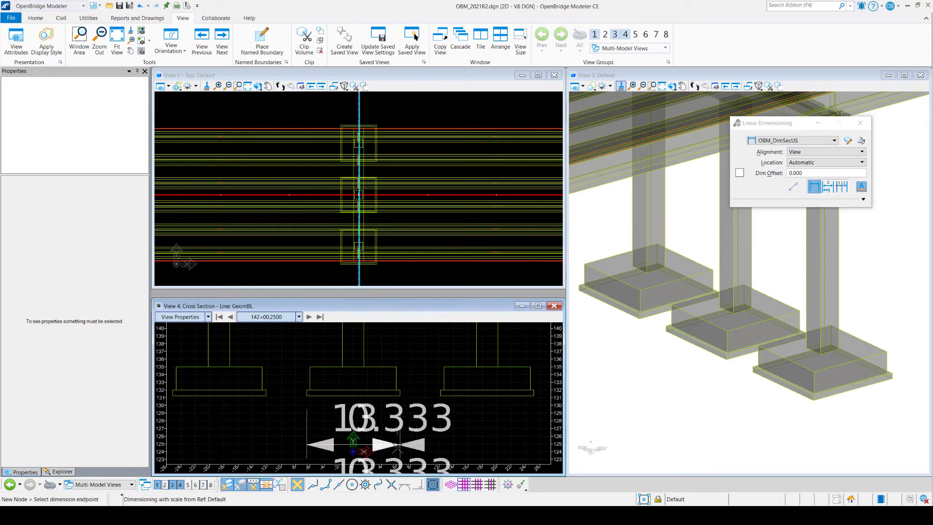
pyautogui.rightClick(444, 444)
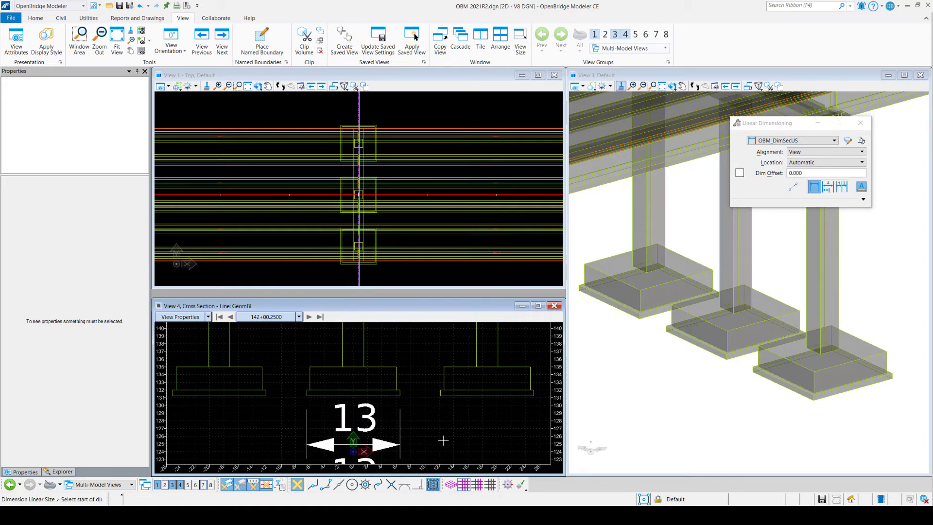
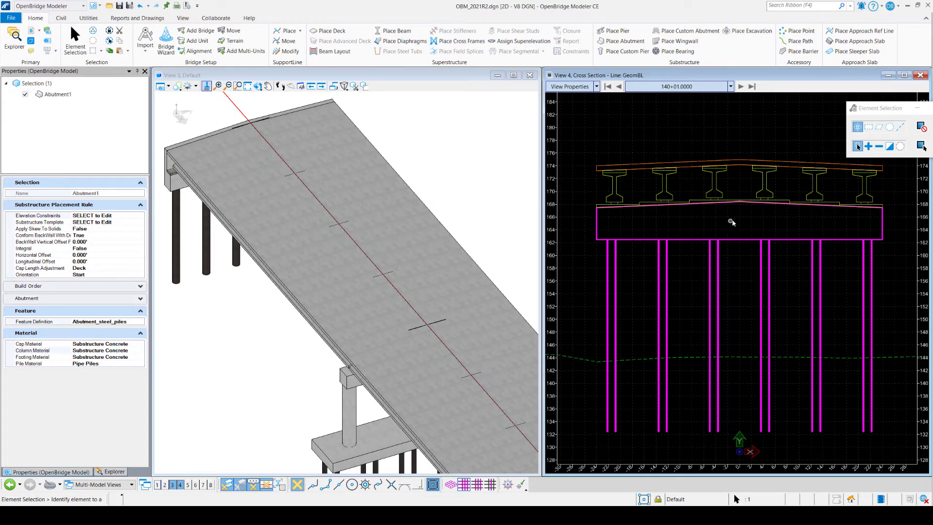
# Step: Examine Abutment1's cap in cross section, and set the cross-section view to station 141+01.0000 to show Pier1
pyautogui.scroll(4, 745, 198)
pyautogui.moveTo(644, 238); pyautogui.dragTo(705, 244, button='middle')
pyautogui.scroll(-1, 705, 245)
pyautogui.scroll(-2, 705, 245)
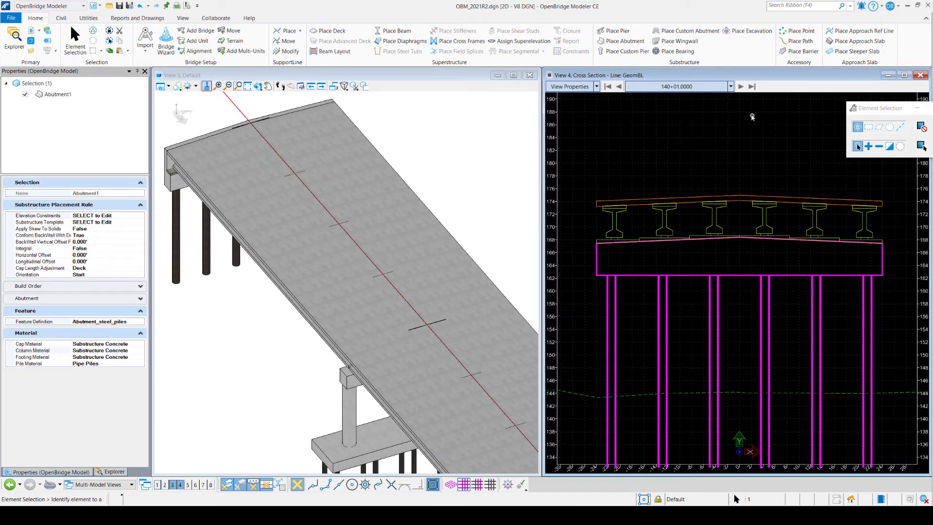
pyautogui.click(730, 87)
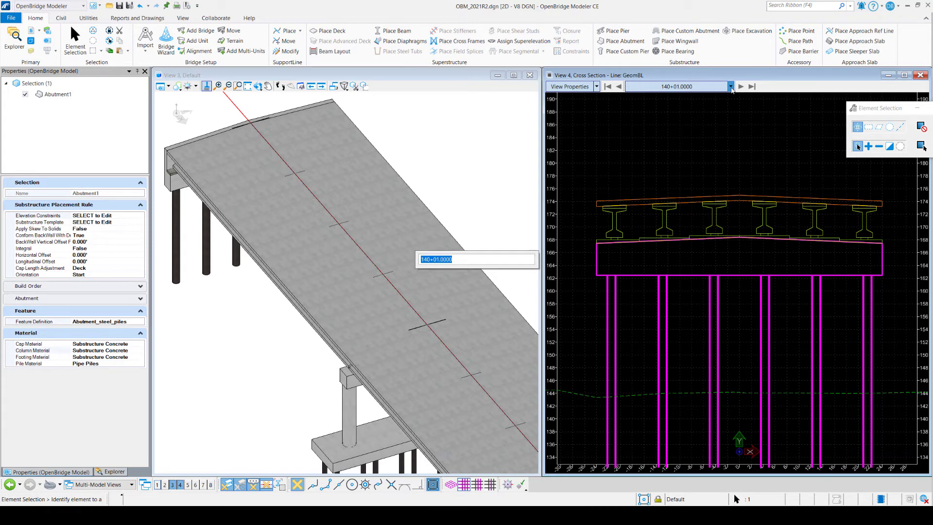
pyautogui.click(429, 260)
pyautogui.write('1')
pyautogui.press('Return')
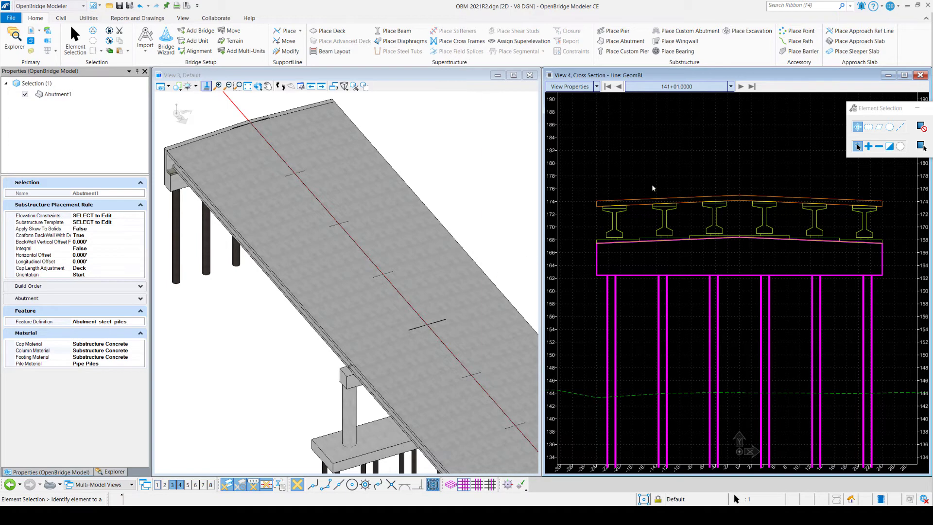
pyautogui.moveTo(743, 191); pyautogui.dragTo(728, 323, button='middle')
pyautogui.scroll(2, 726, 279)
pyautogui.scroll(3, 725, 279)
pyautogui.moveTo(764, 297); pyautogui.dragTo(783, 300, button='middle')
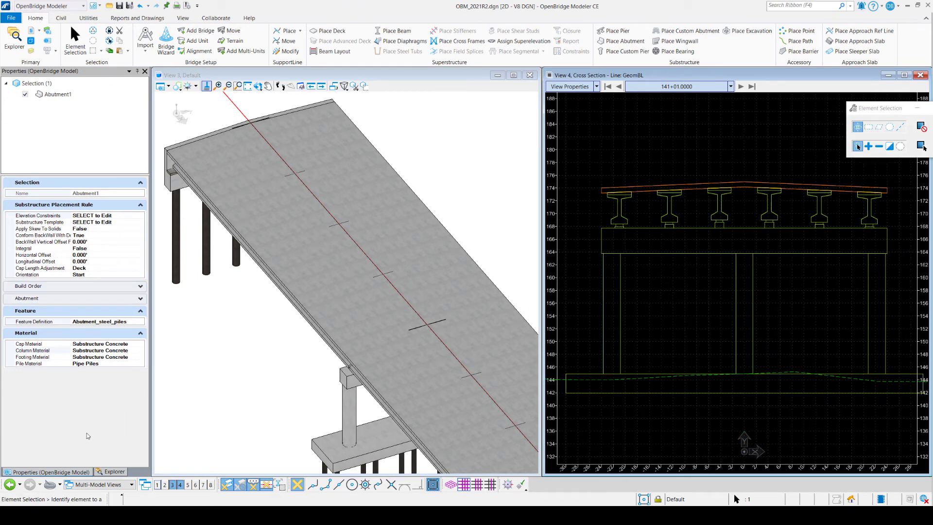
# Step: Select Pier1 and set its cap's top slope to Crowned deck in the elevation constraints
pyautogui.click(113, 471)
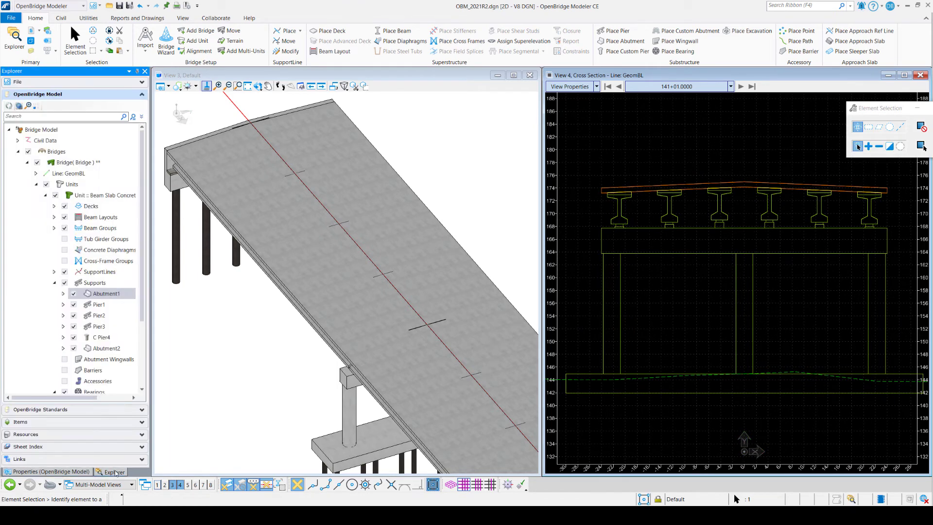
pyautogui.click(102, 306)
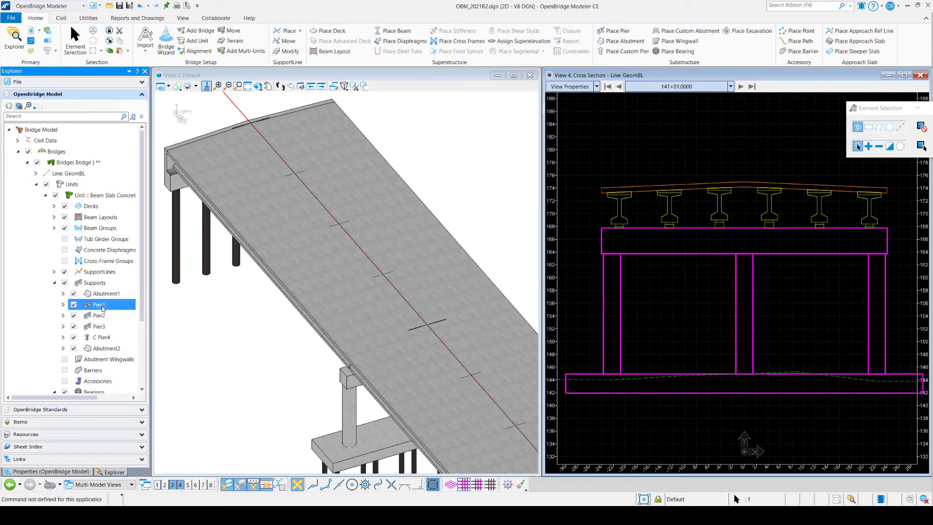
pyautogui.click(49, 472)
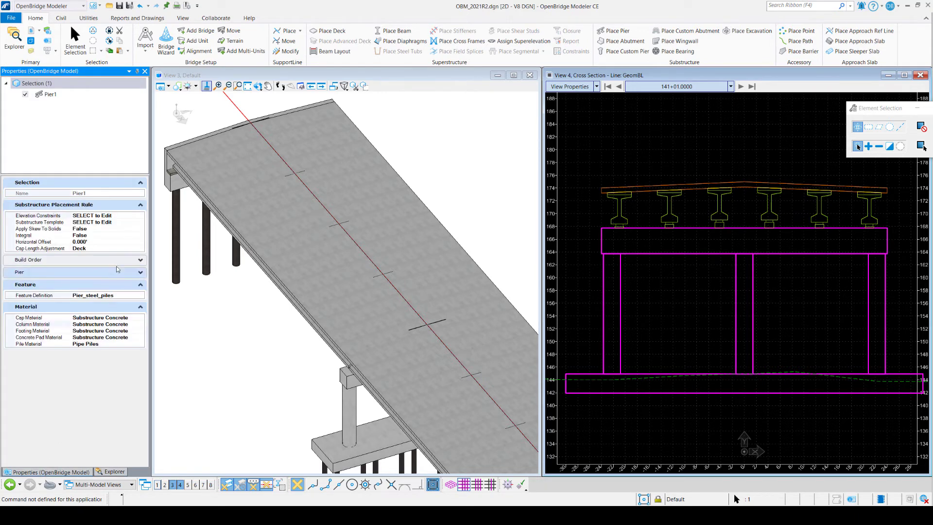
pyautogui.click(132, 215)
pyautogui.click(141, 216)
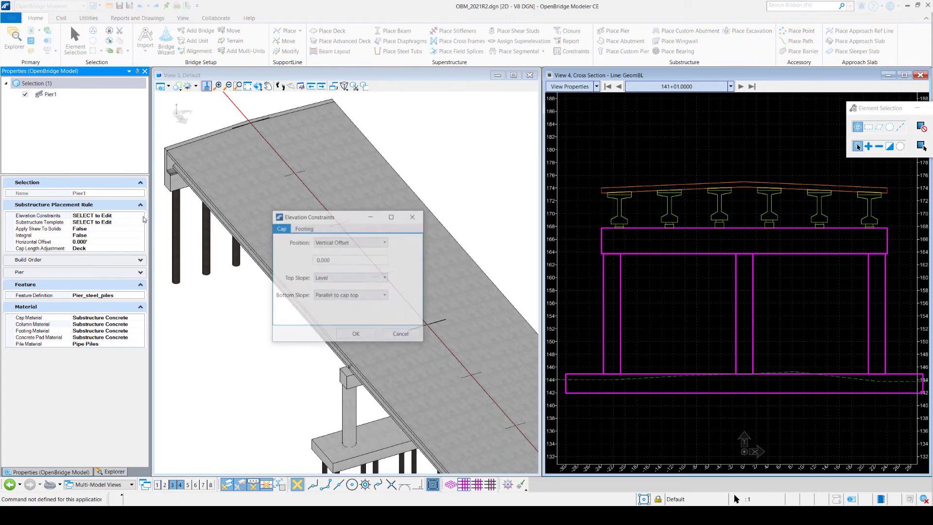
pyautogui.click(343, 278)
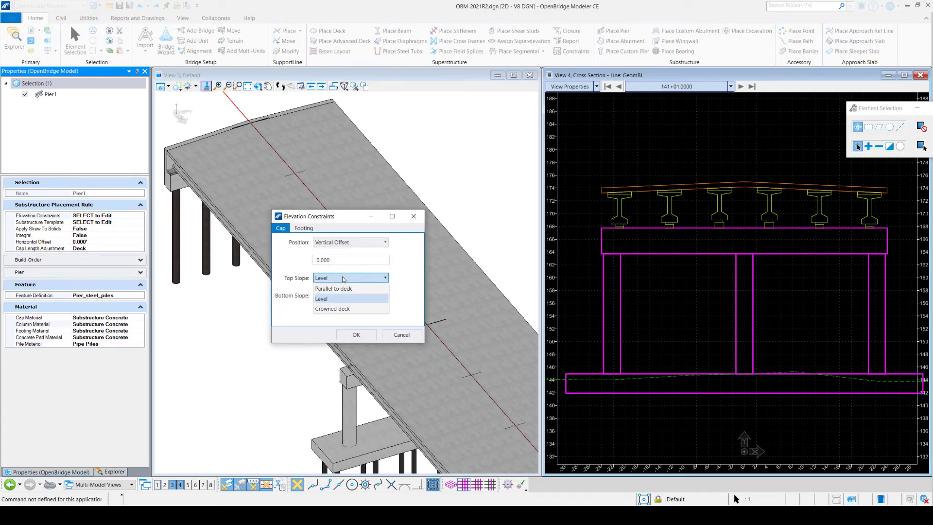
pyautogui.click(341, 309)
pyautogui.click(349, 335)
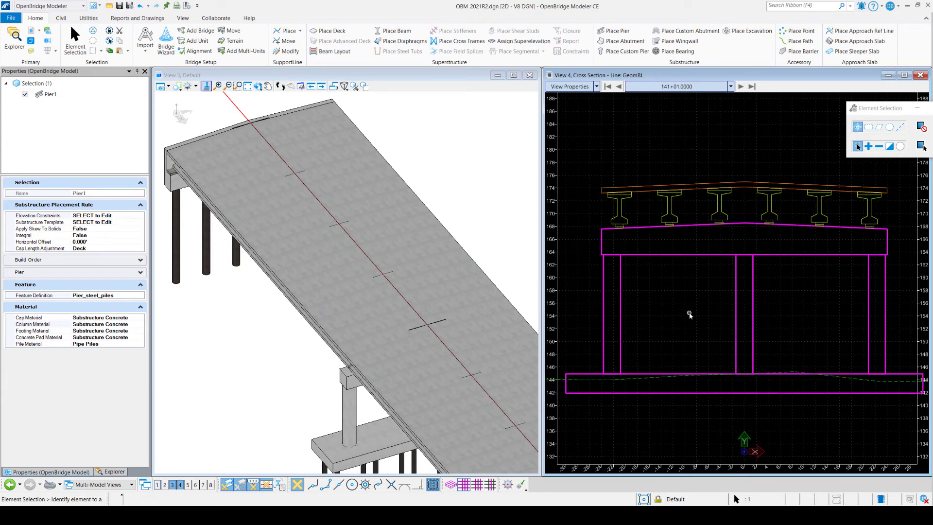
# Step: Hide the bridge's decks and beam groups to expose the abutment and pier caps in the 3D view
pyautogui.scroll(4, 629, 222)
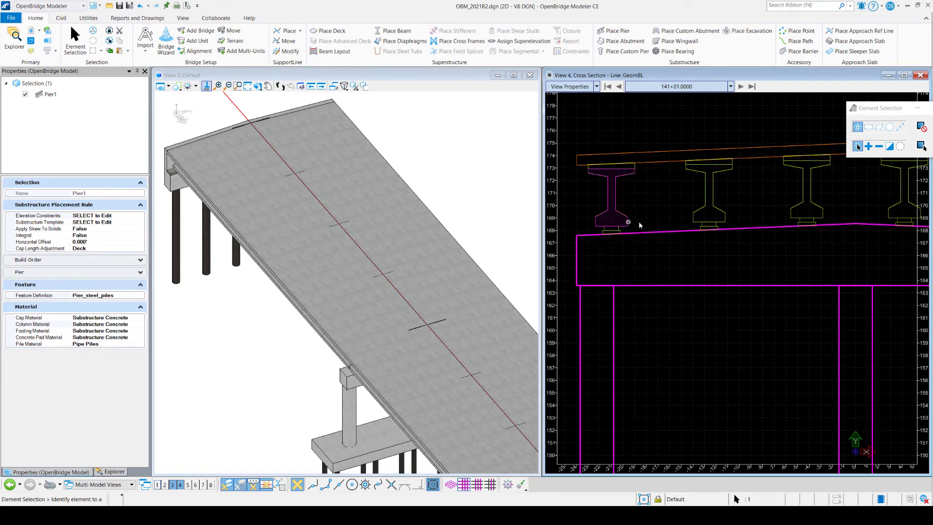
pyautogui.moveTo(678, 220); pyautogui.dragTo(649, 229, button='middle')
pyautogui.moveTo(763, 268); pyautogui.dragTo(630, 280, button='middle')
pyautogui.scroll(4, 682, 250)
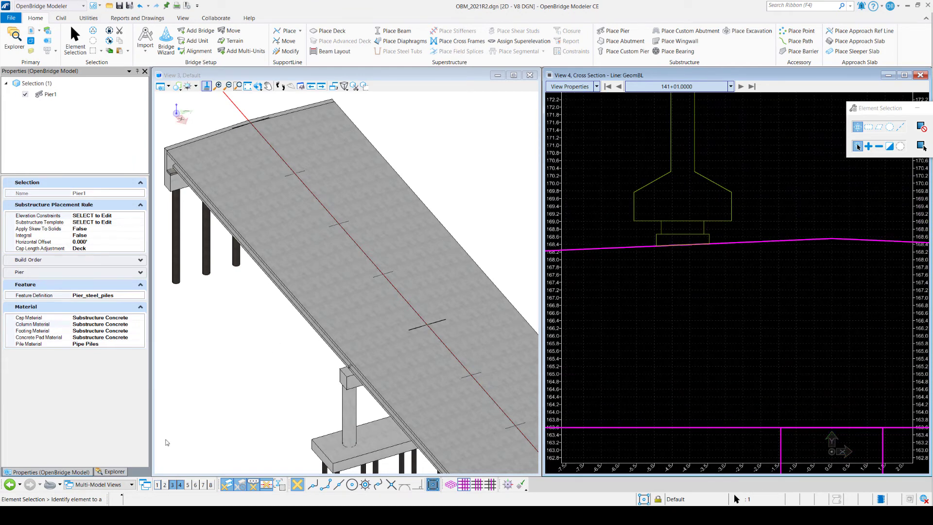
pyautogui.click(115, 472)
pyautogui.click(64, 206)
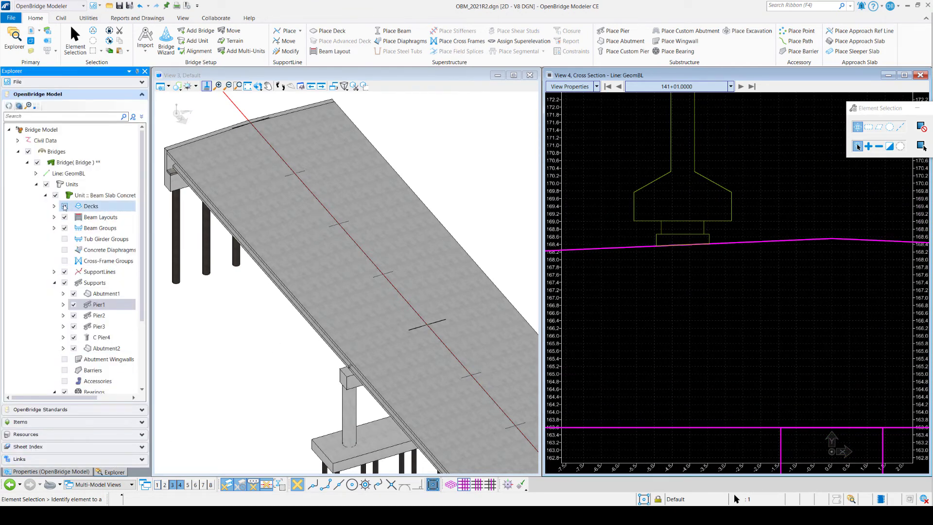
pyautogui.click(64, 227)
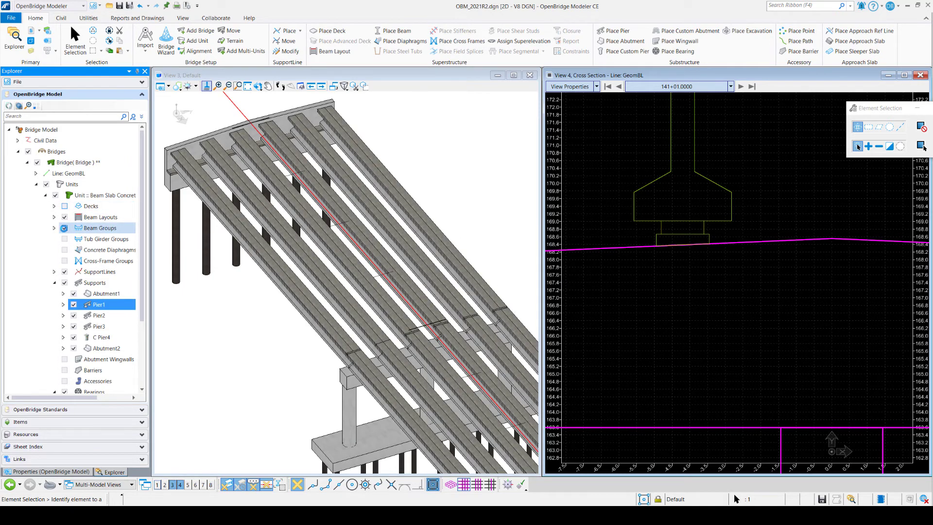
# Step: Examine the cap tops and bearings on the abutment and Pier1 in the 3D view
pyautogui.scroll(7, 246, 151)
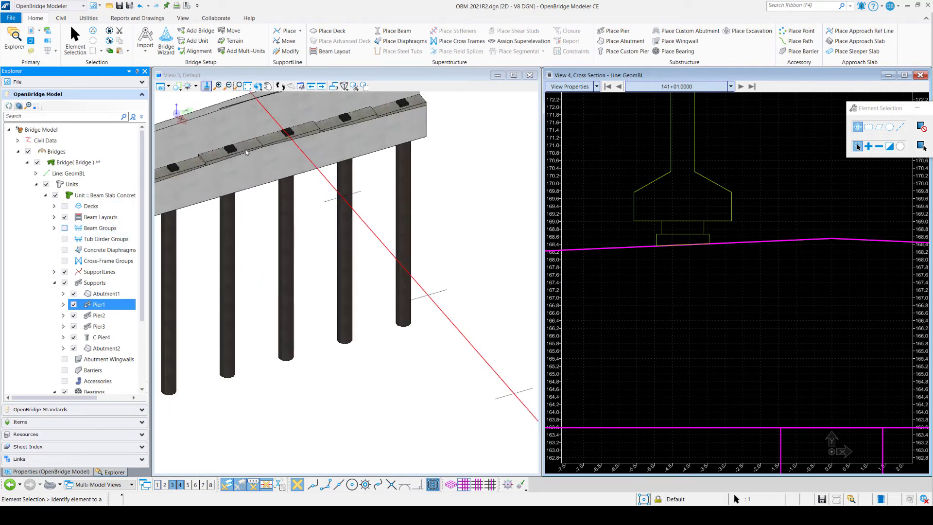
pyautogui.scroll(-1, 262, 291)
pyautogui.moveTo(263, 293); pyautogui.dragTo(420, 286, button='middle')
pyautogui.moveTo(333, 335); pyautogui.dragTo(406, 311, button='middle')
pyautogui.scroll(-4, 368, 308)
pyautogui.scroll(-1, 369, 308)
pyautogui.moveTo(418, 440); pyautogui.dragTo(171, 275, button='middle')
pyautogui.scroll(5, 371, 359)
pyautogui.scroll(3, 371, 357)
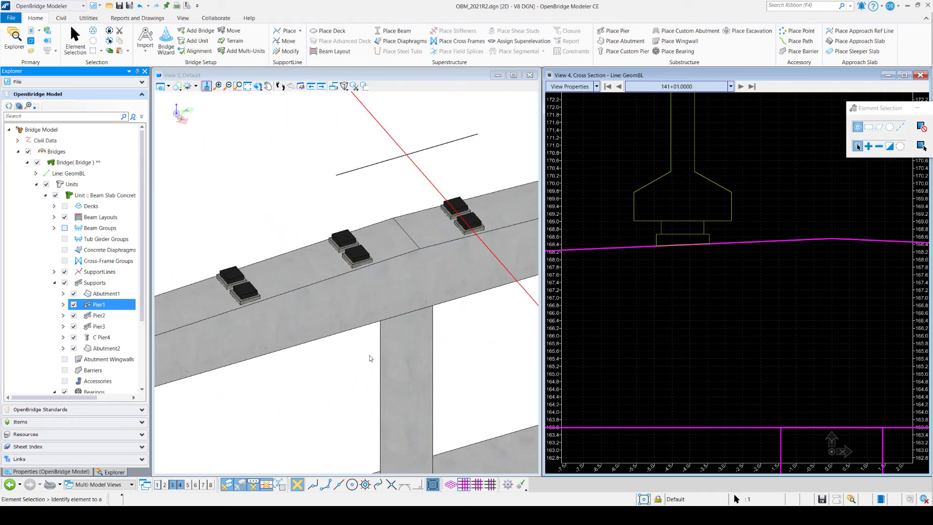
pyautogui.moveTo(450, 304); pyautogui.dragTo(254, 349, button='middle')
pyautogui.moveTo(495, 307); pyautogui.dragTo(447, 327, button='middle')
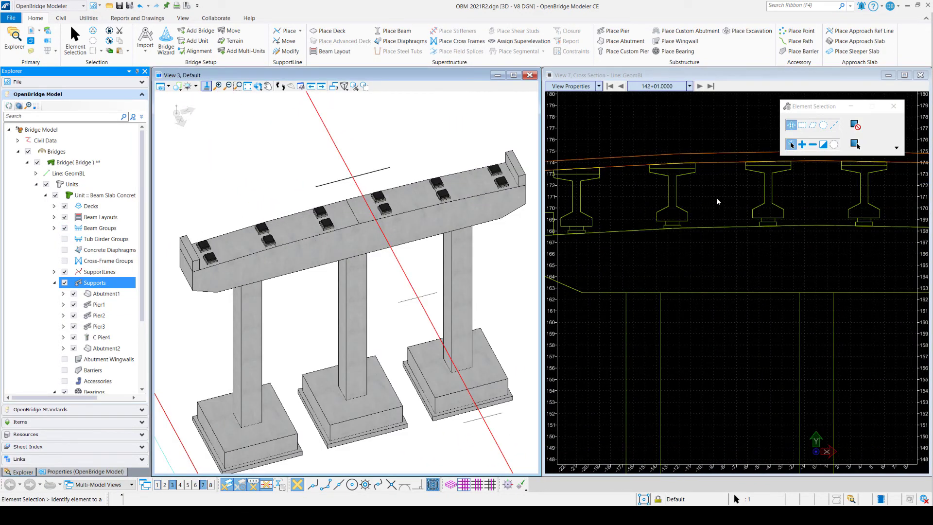
# Step: Examine the pier's curved cap, bearings and cheek walls in the cross section at station 142+01.0000
pyautogui.scroll(3, 710, 214)
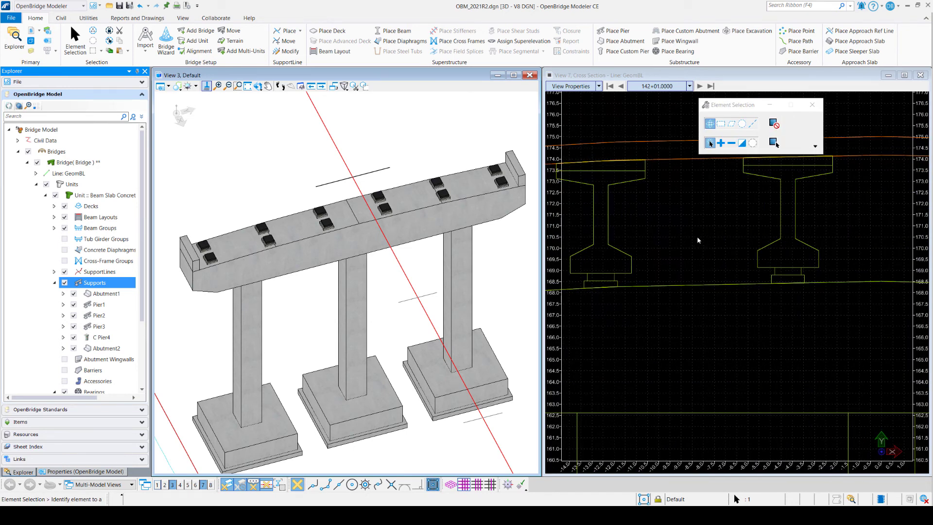
pyautogui.scroll(-1, 698, 240)
pyautogui.moveTo(691, 250); pyautogui.dragTo(765, 254, button='middle')
pyautogui.scroll(2, 692, 279)
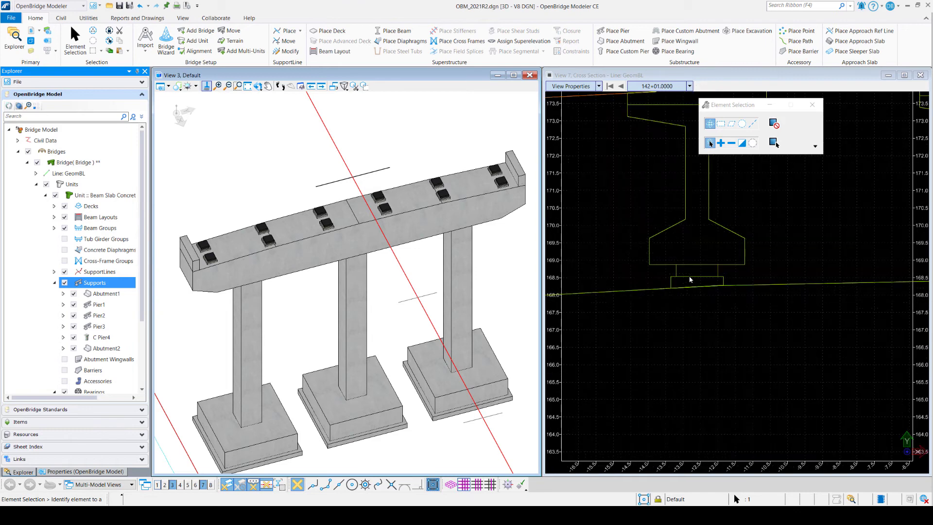
pyautogui.scroll(-5, 690, 279)
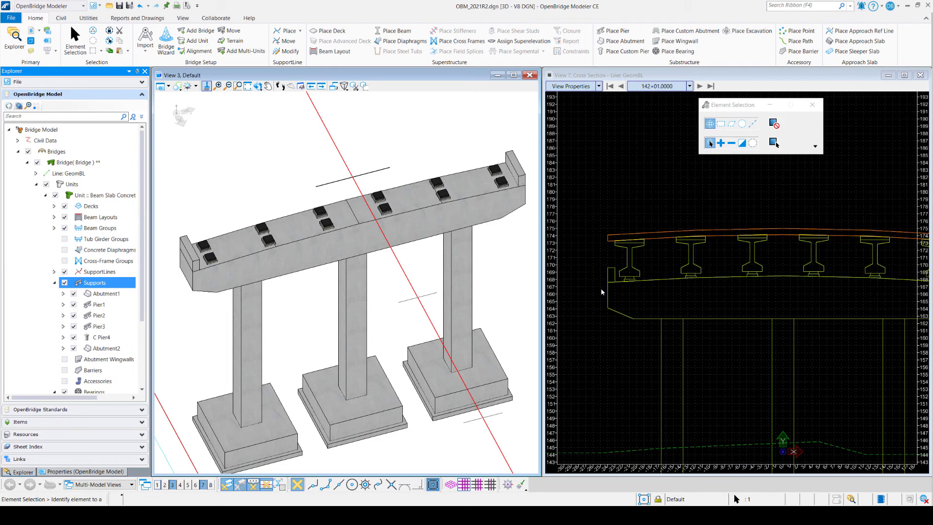
pyautogui.scroll(4, 602, 292)
pyautogui.scroll(2, 619, 276)
pyautogui.scroll(-3, 620, 276)
pyautogui.scroll(-2, 618, 276)
pyautogui.moveTo(777, 190); pyautogui.dragTo(724, 194, button='middle')
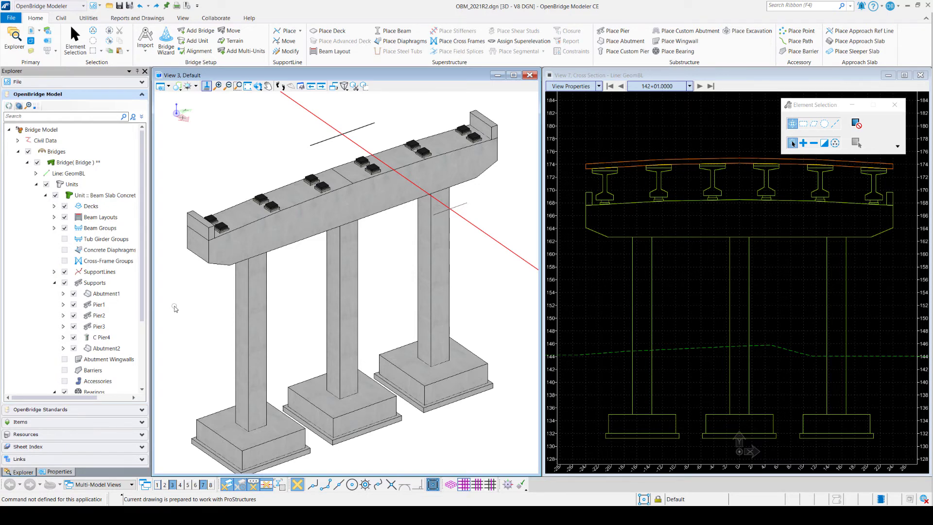
# Step: Open the properties of the Pier_steel_piles feature definition in the OpenBridge standards to examine its cheek wall template
pyautogui.click(142, 409)
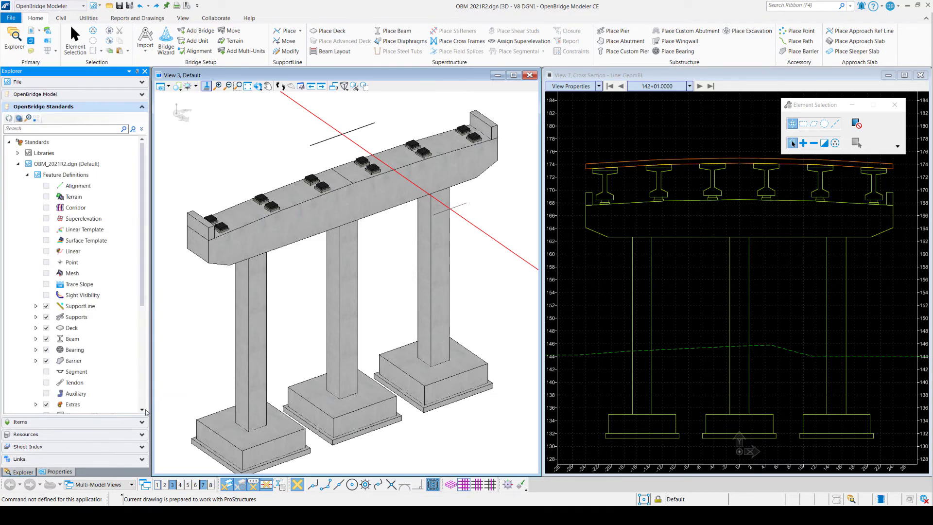
pyautogui.click(36, 318)
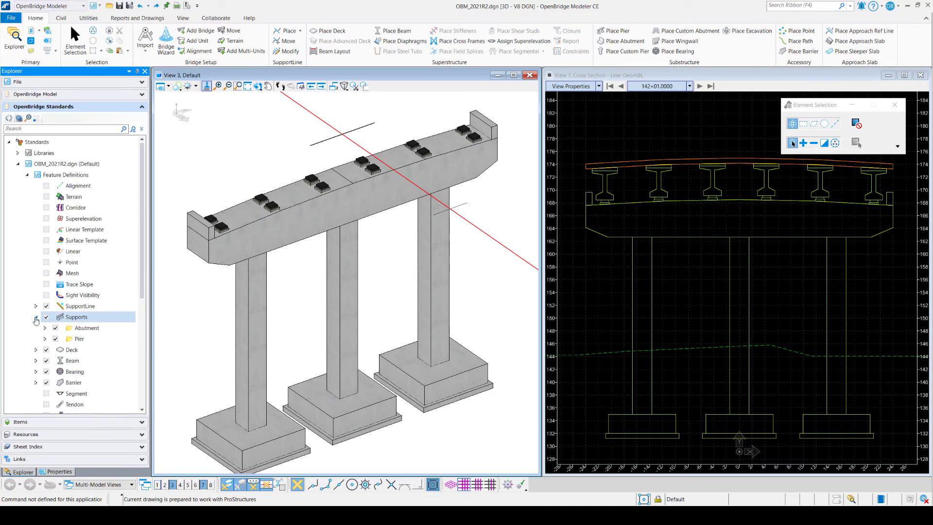
pyautogui.click(45, 340)
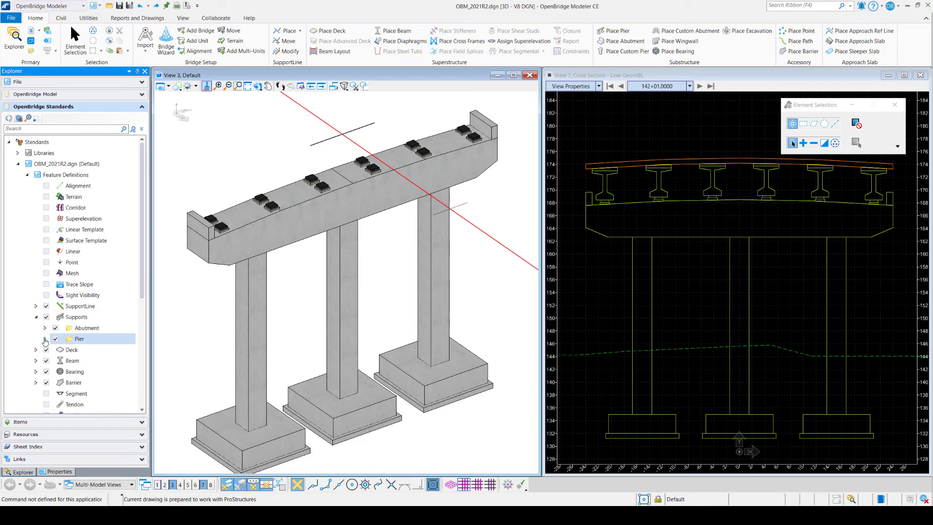
pyautogui.click(92, 350)
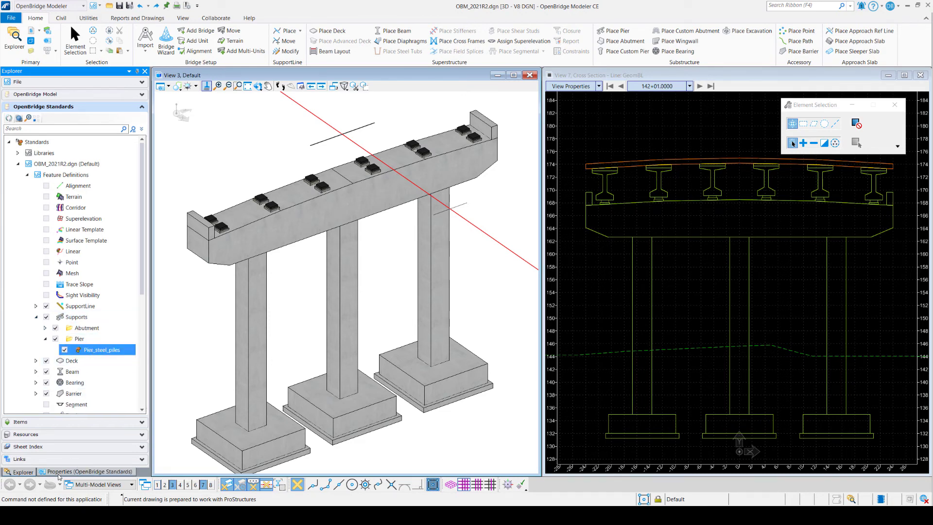
pyautogui.click(58, 472)
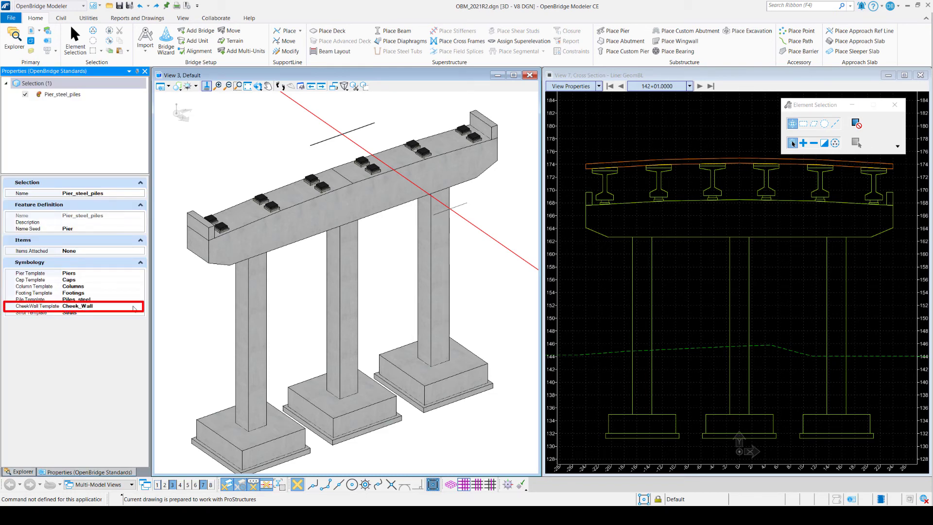
# Step: Open the properties of the Abutment_steel_piles feature definition in the OpenBridge standards
pyautogui.click(21, 472)
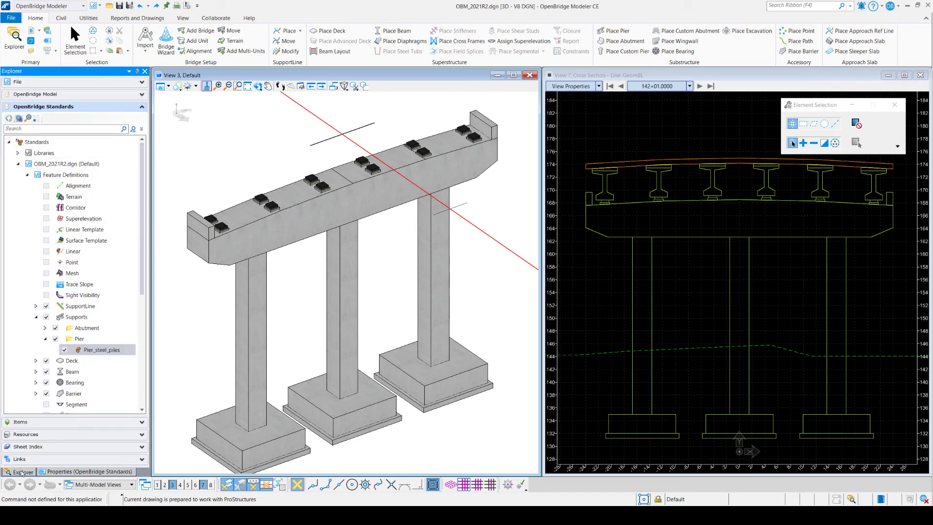
pyautogui.click(45, 328)
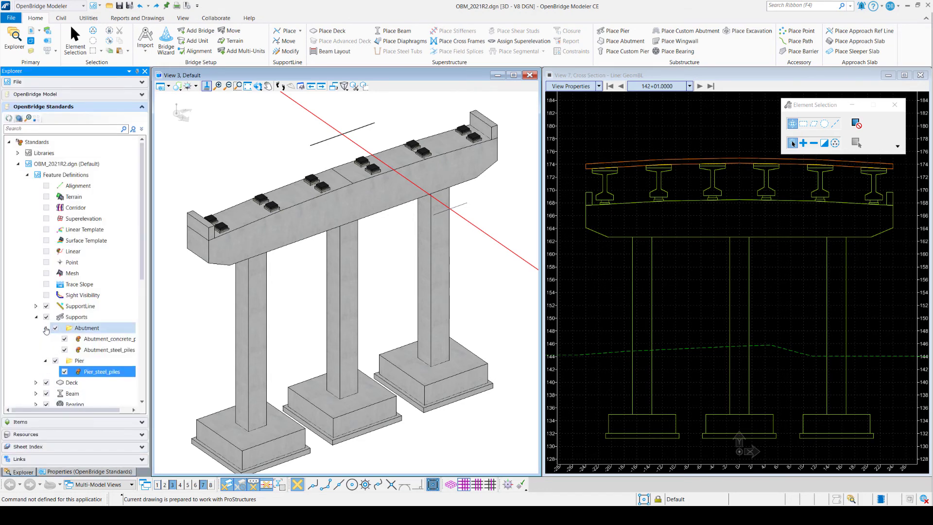
pyautogui.click(119, 349)
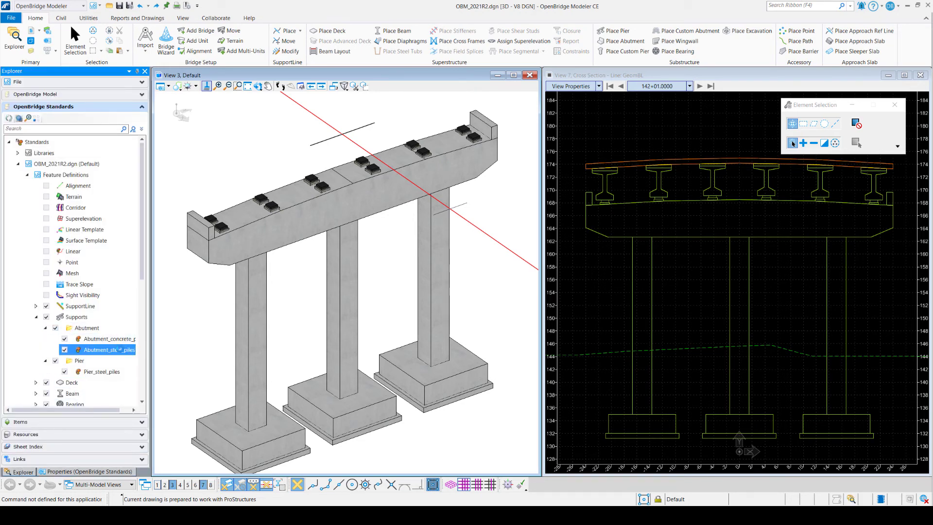
pyautogui.click(73, 472)
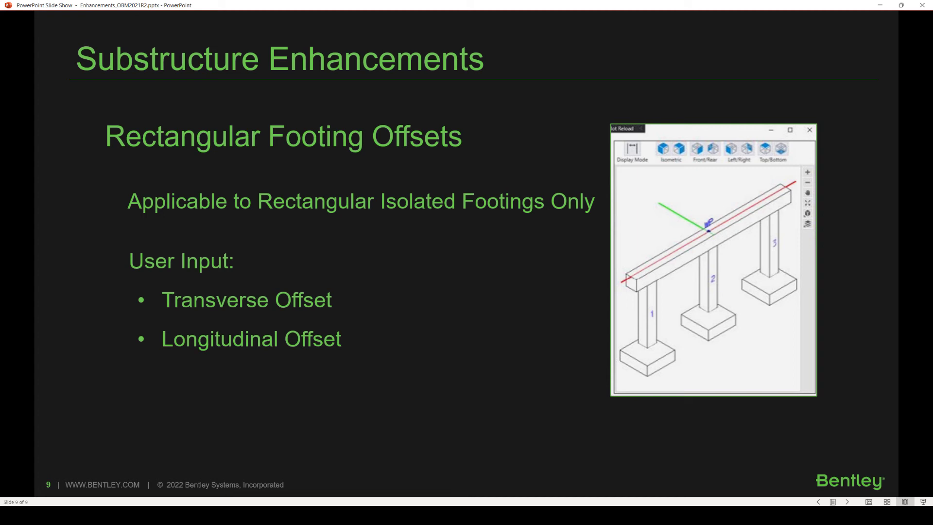
# Step: Switch to OpenBridge Modeler and open the footing settings in Pier2's substructure template
pyautogui.hotkey('alt', 'Tab')
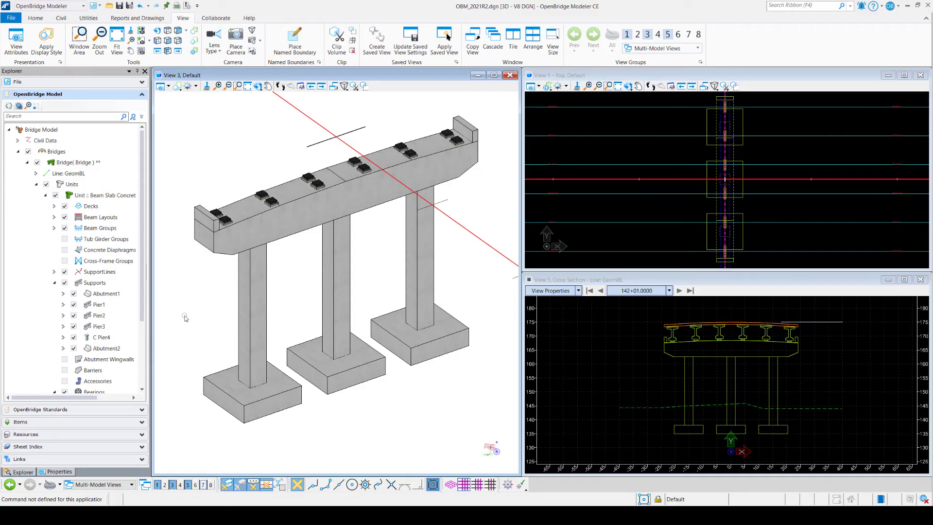
pyautogui.click(108, 317)
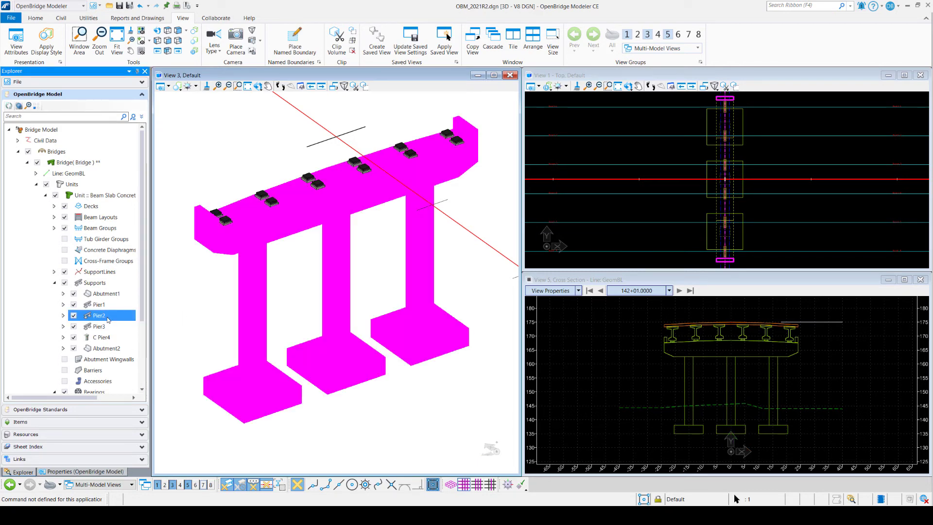
pyautogui.click(77, 470)
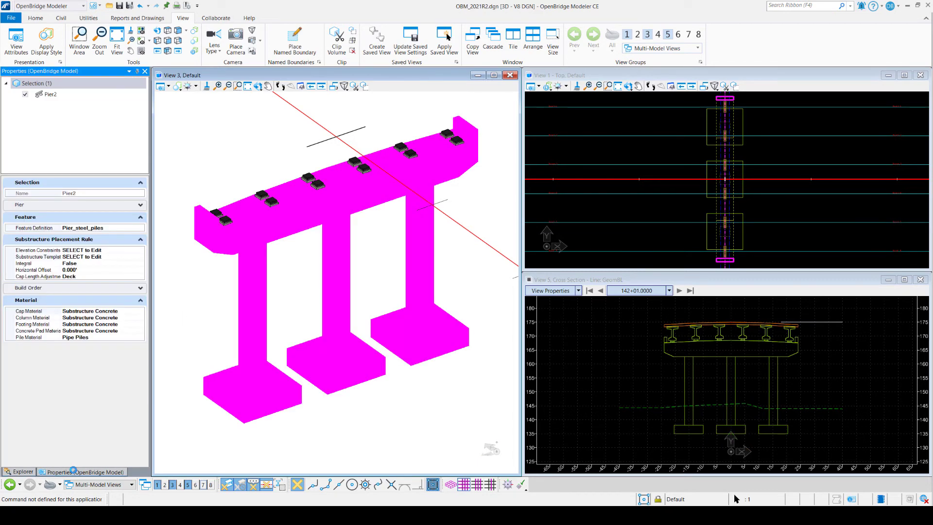
pyautogui.click(138, 258)
pyautogui.click(141, 258)
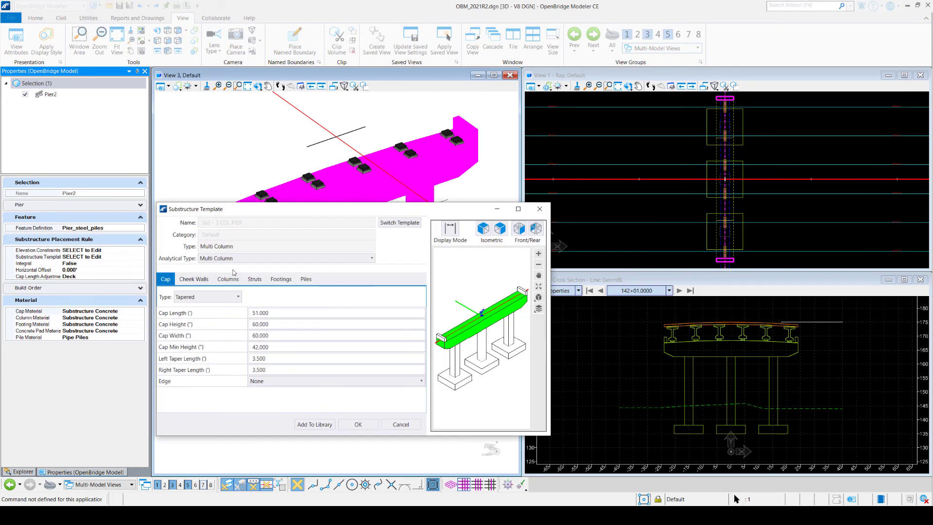
pyautogui.click(280, 279)
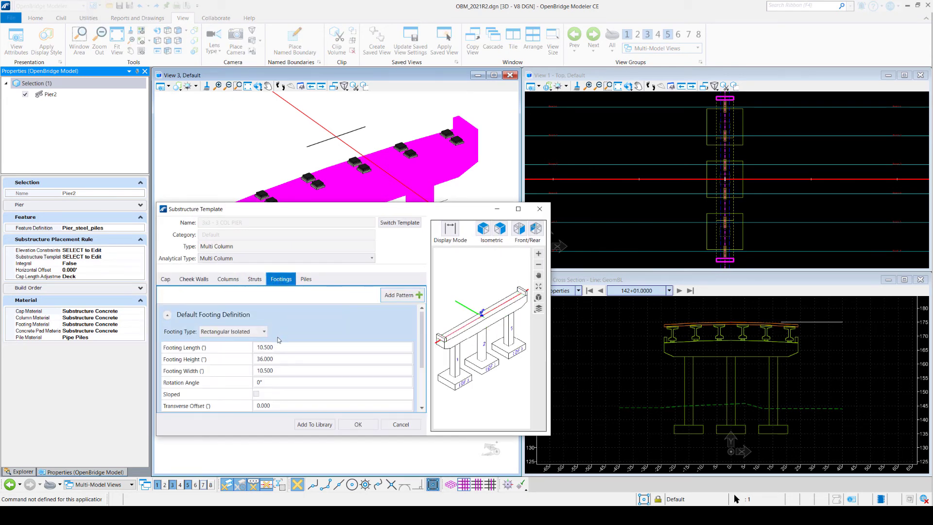
pyautogui.scroll(-3, 426, 362)
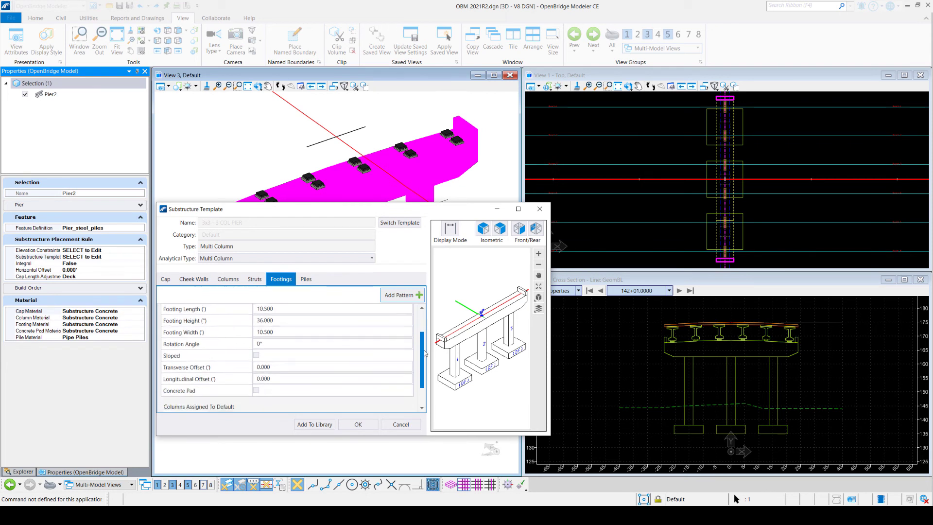
# Step: Set the default footing's transverse and longitudinal offsets to -2.5 ft each and apply the template to Pier2
pyautogui.click(251, 346)
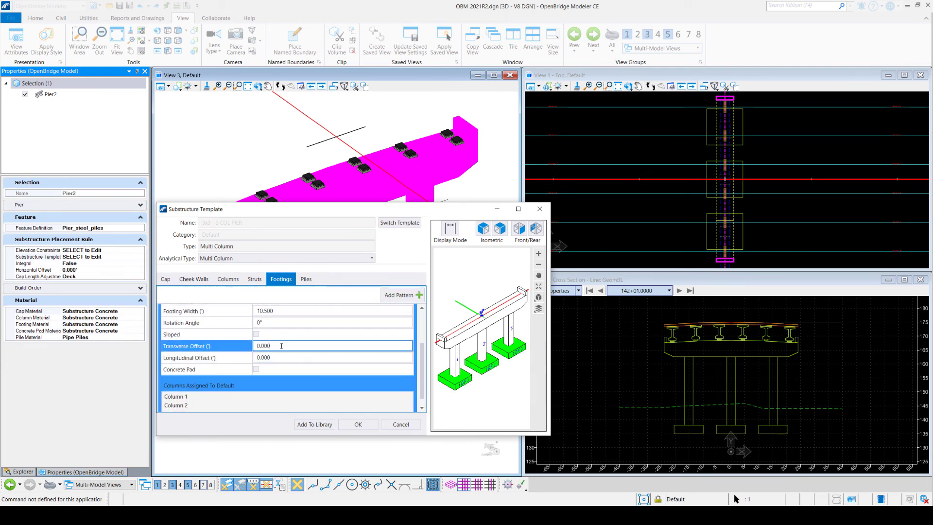
pyautogui.write('-2.5')
pyautogui.click(251, 358)
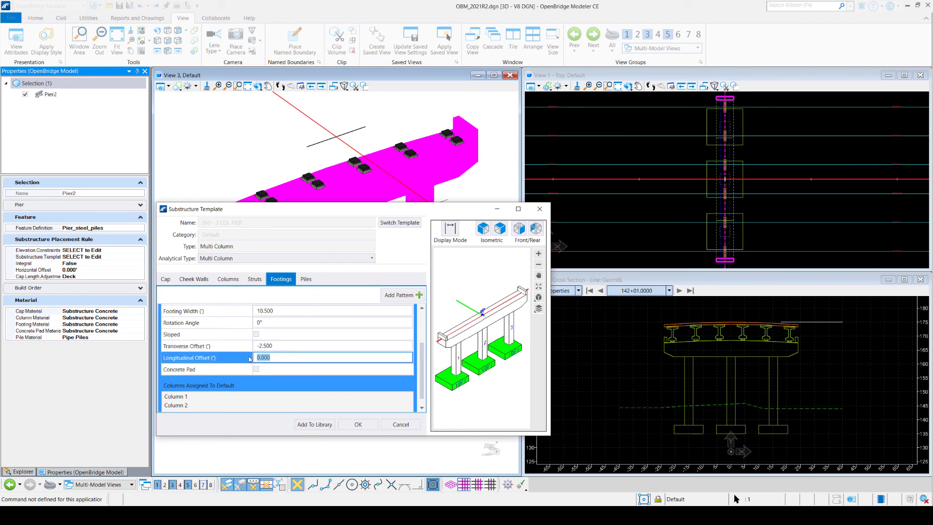
pyautogui.write('-2.5')
pyautogui.press('Return')
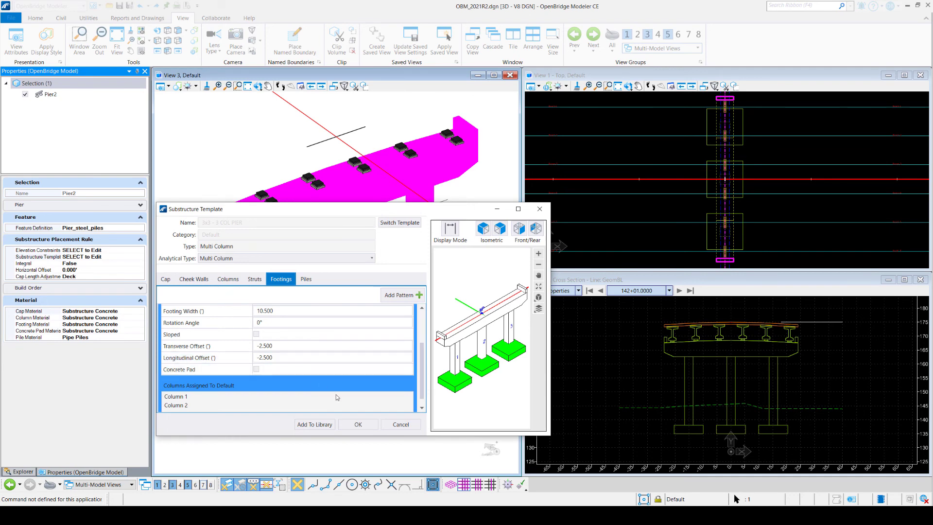
pyautogui.click(354, 425)
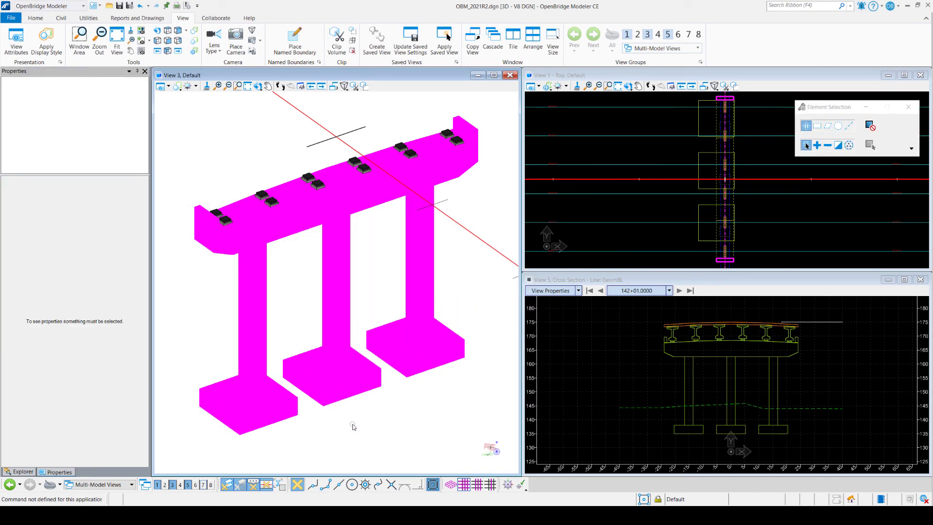
pyautogui.click(19, 472)
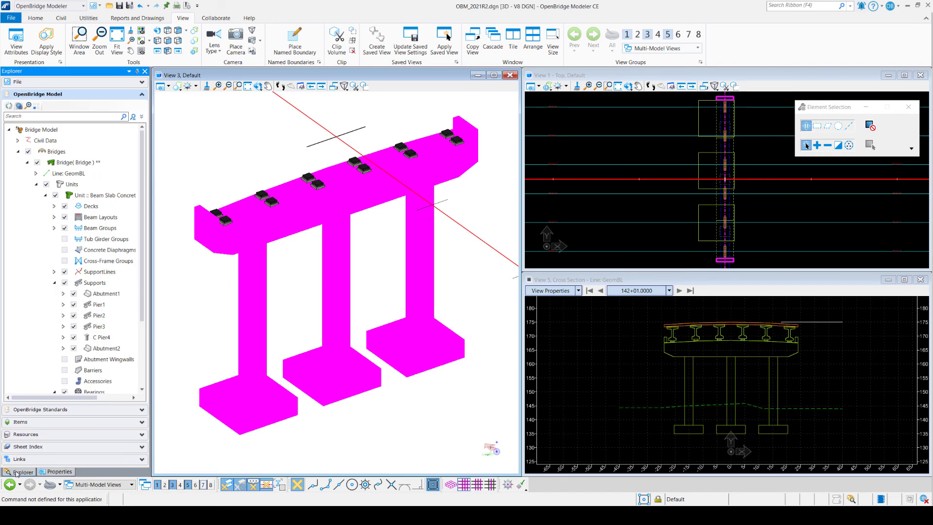
pyautogui.rightClick(116, 283)
pyautogui.click(150, 322)
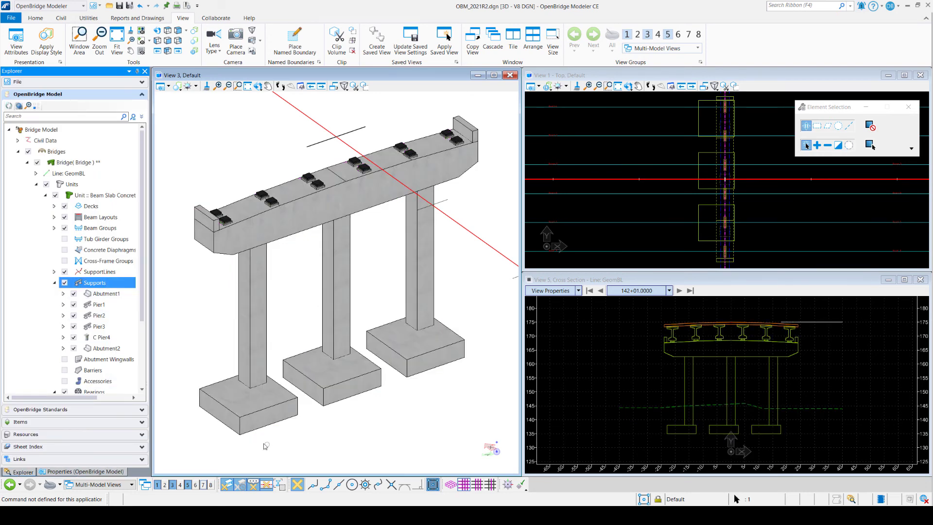
# Step: Reopen Pier2's footing settings and add a separate footing definition assigned to Column 2
pyautogui.click(103, 316)
pyautogui.click(81, 471)
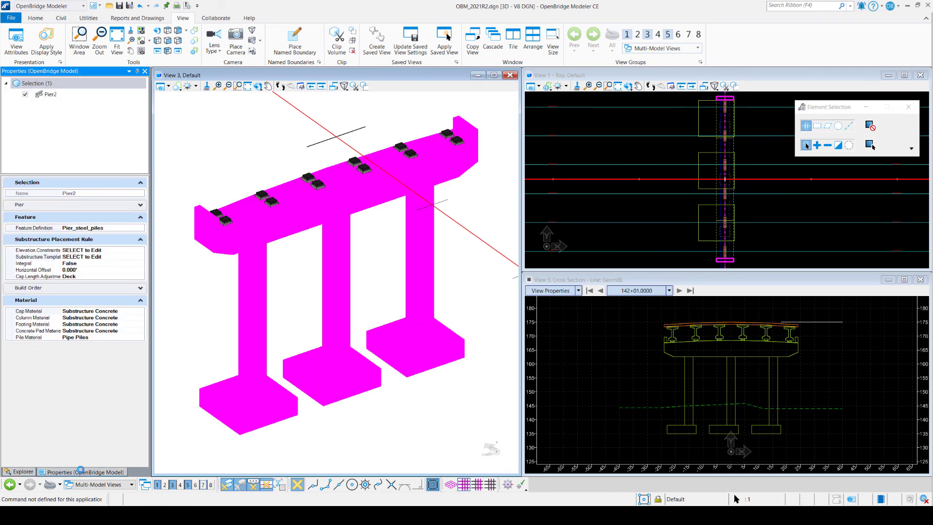
pyautogui.click(139, 257)
pyautogui.click(141, 257)
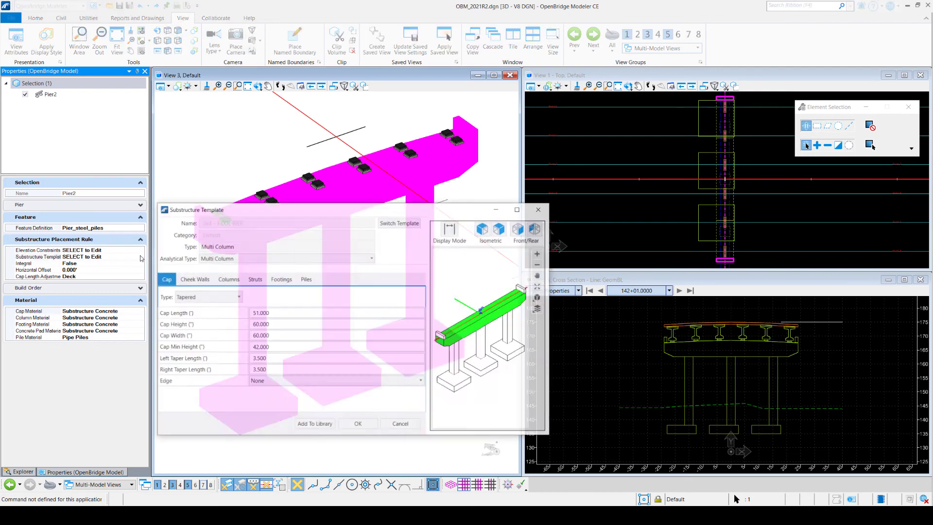
pyautogui.click(284, 278)
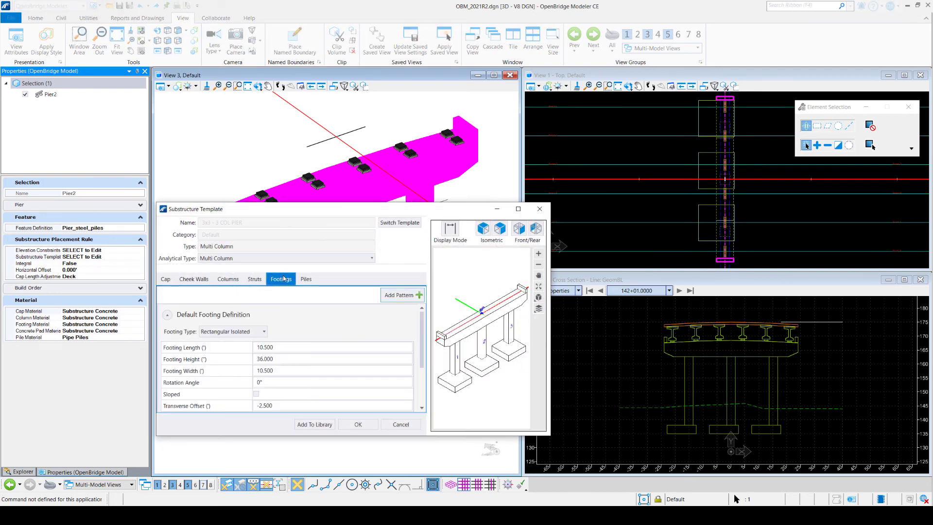
pyautogui.click(321, 318)
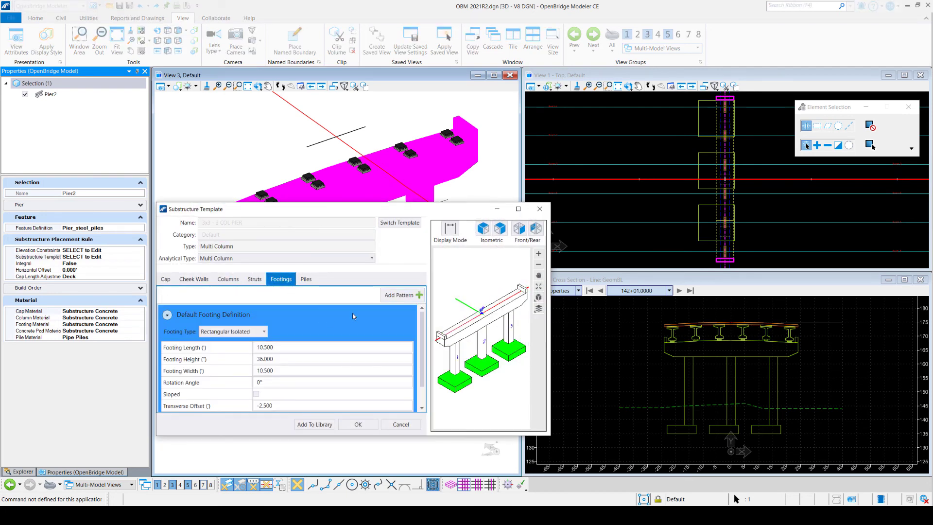
pyautogui.click(409, 296)
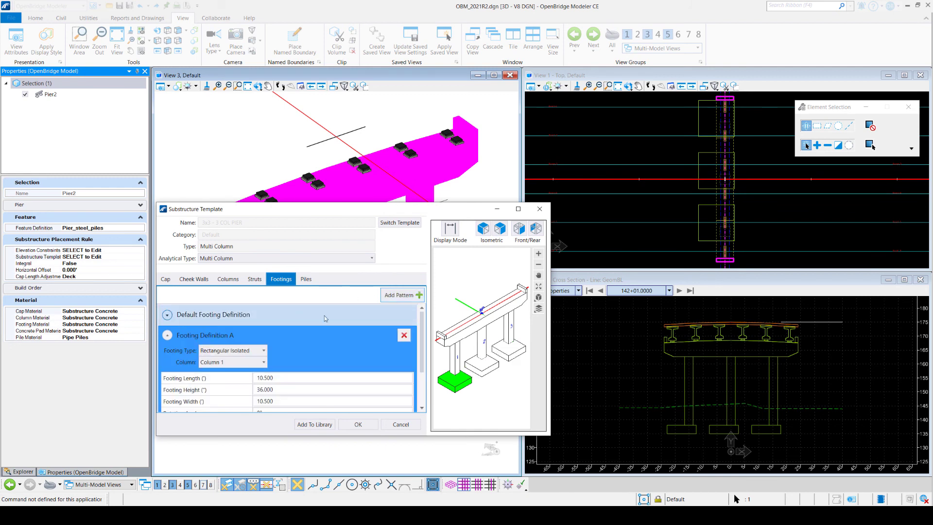
pyautogui.scroll(-2, 423, 337)
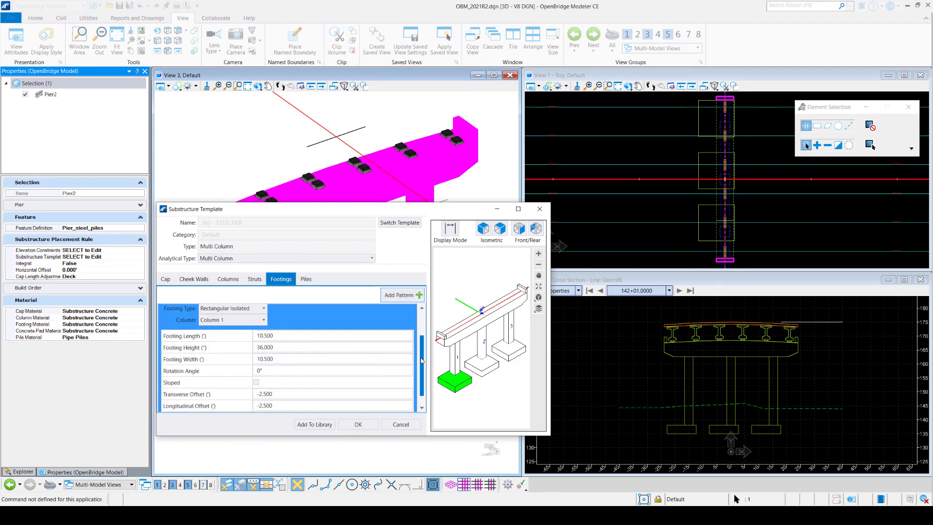
pyautogui.click(248, 320)
pyautogui.click(212, 341)
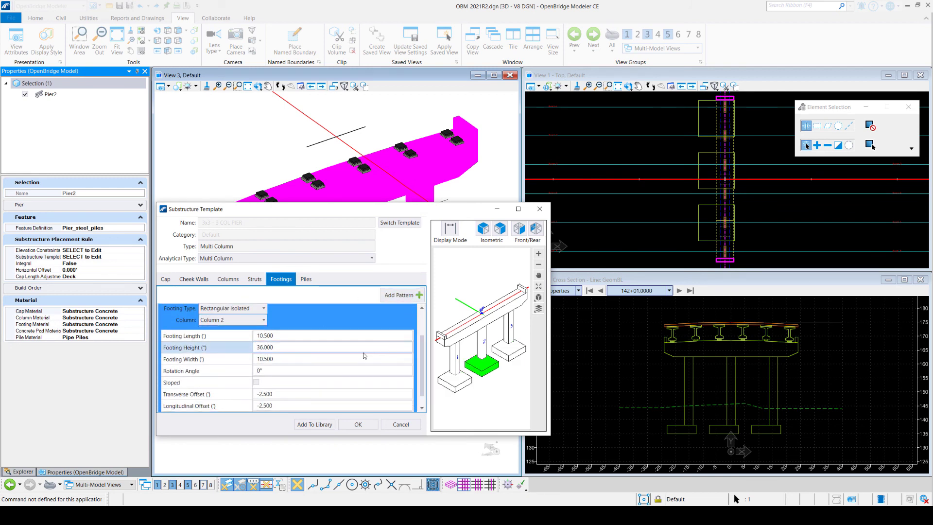
# Step: Set the transverse offset of Column 2's footing to 0 ft
pyautogui.scroll(-1, 421, 360)
pyautogui.click(277, 390)
pyautogui.click(277, 377)
pyautogui.moveTo(287, 377); pyautogui.dragTo(245, 377)
pyautogui.write('0')
pyautogui.press('Return')
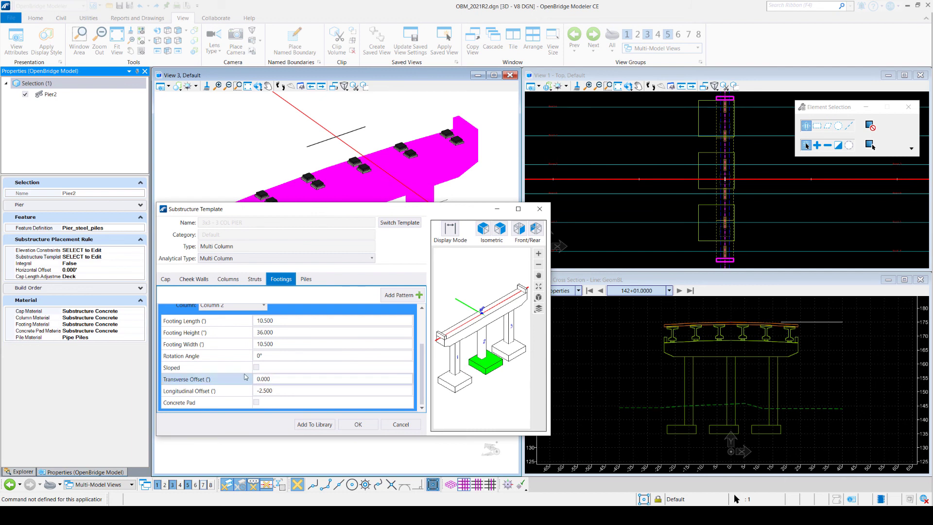
# Step: Add another footing definition to Pier2's template and assign it to Column 3
pyautogui.click(399, 296)
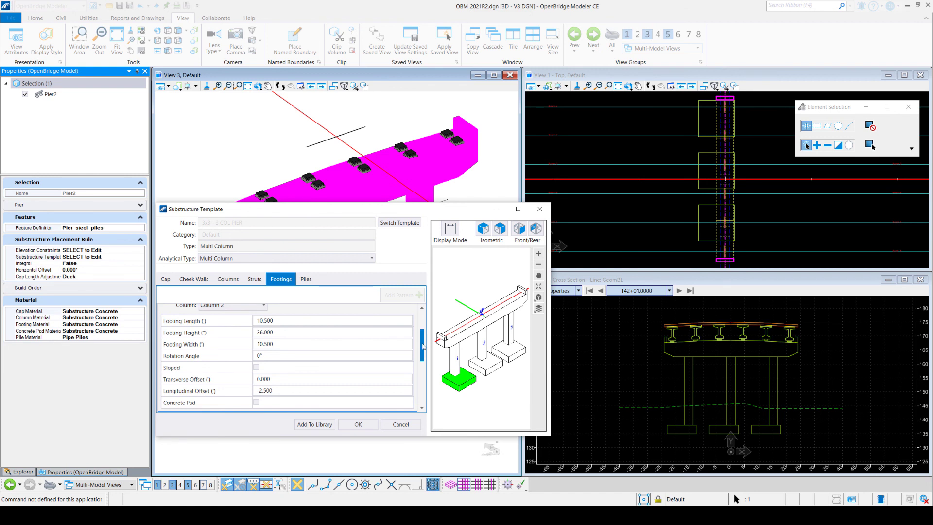
pyautogui.moveTo(423, 346); pyautogui.dragTo(422, 329)
pyautogui.click(168, 315)
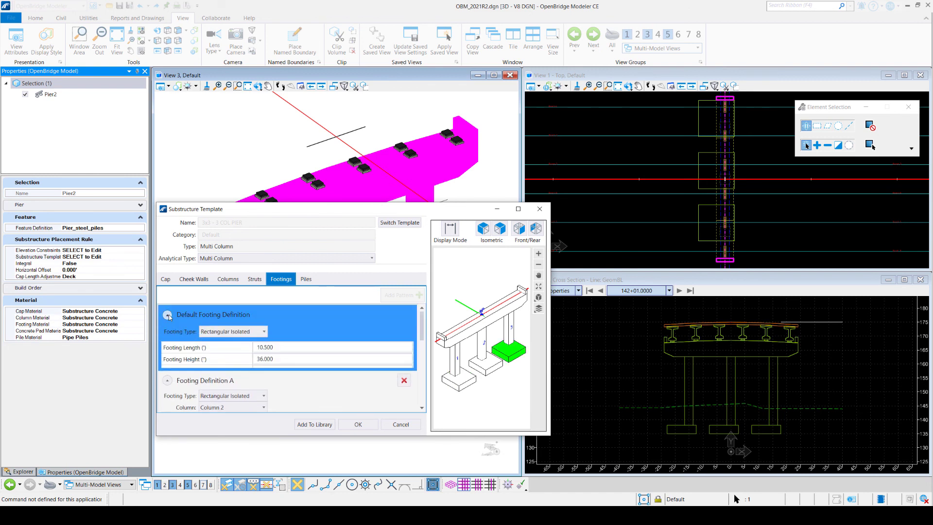
pyautogui.moveTo(422, 325); pyautogui.dragTo(423, 393)
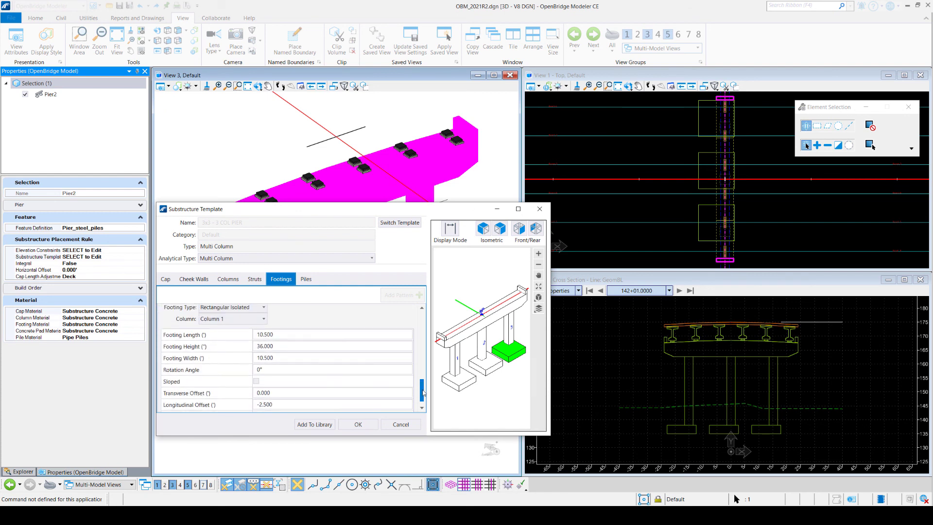
pyautogui.click(263, 320)
pyautogui.click(251, 339)
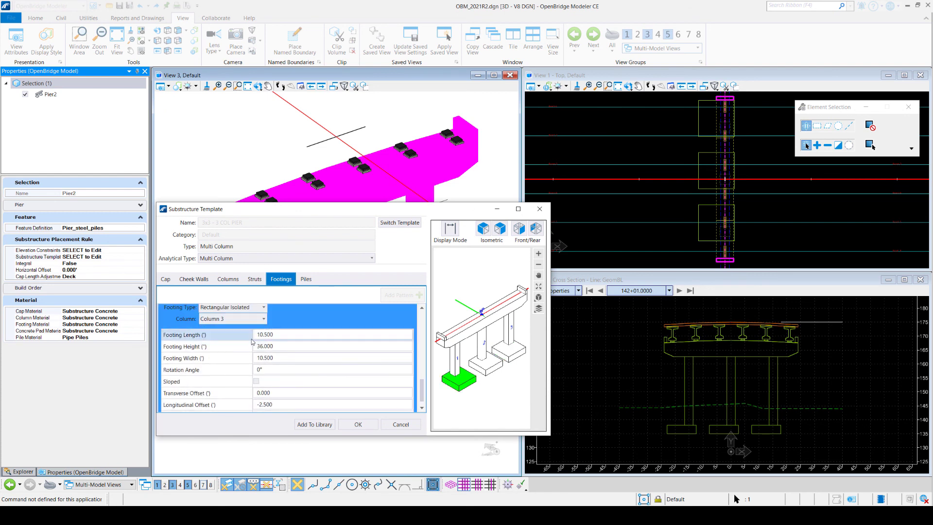
# Step: Set the transverse offset of Column 3's footing to 2.5 ft and apply the template to Pier2
pyautogui.moveTo(423, 384); pyautogui.dragTo(423, 389)
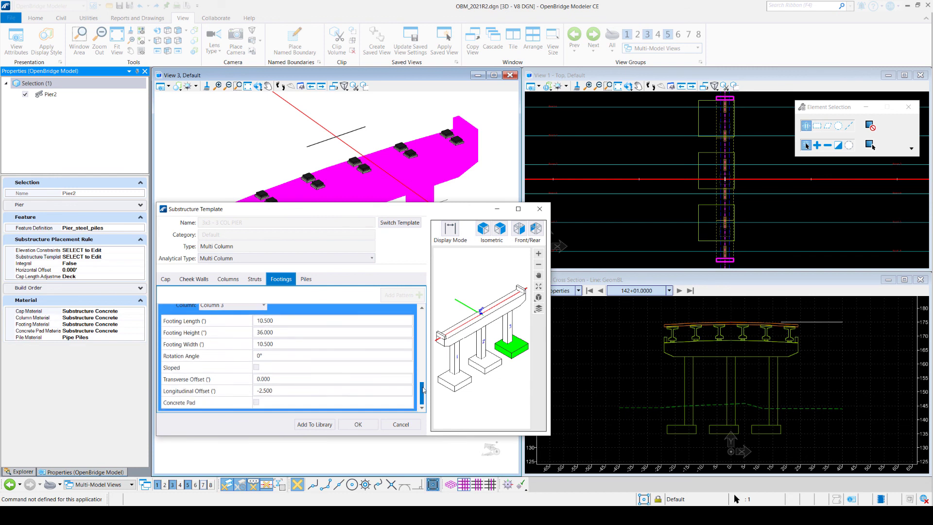
pyautogui.click(283, 379)
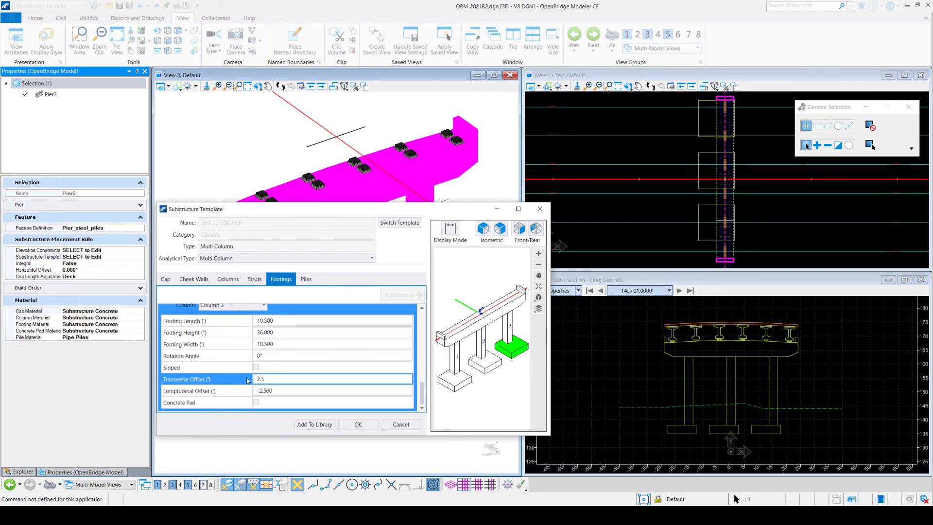
pyautogui.write('2.5')
pyautogui.press('Return')
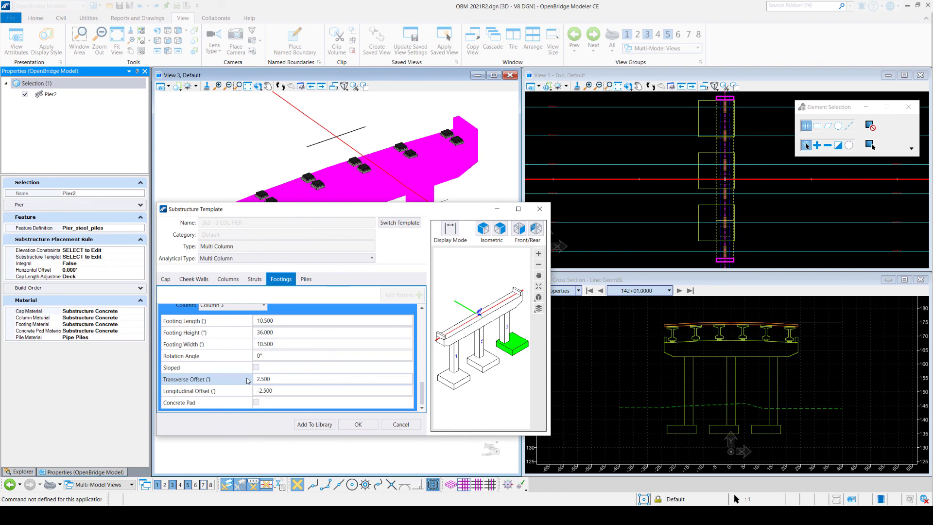
pyautogui.click(349, 424)
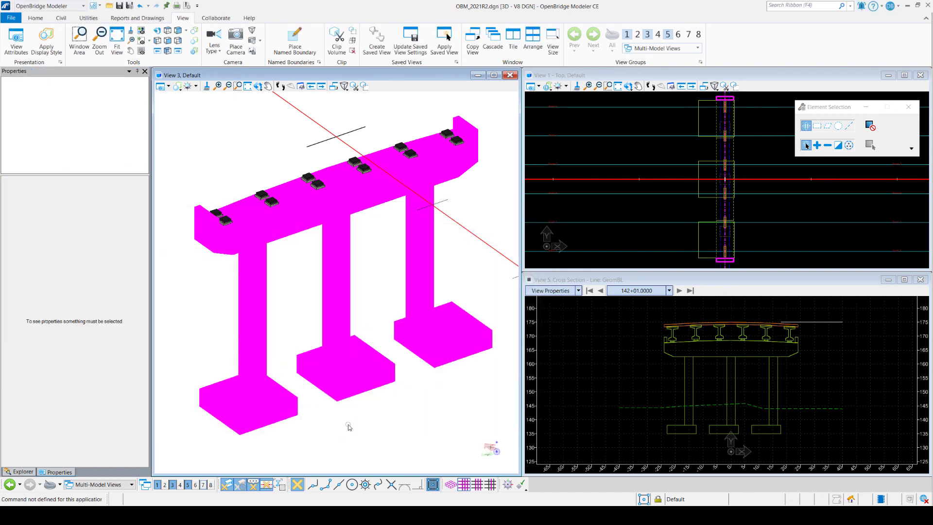
pyautogui.click(23, 472)
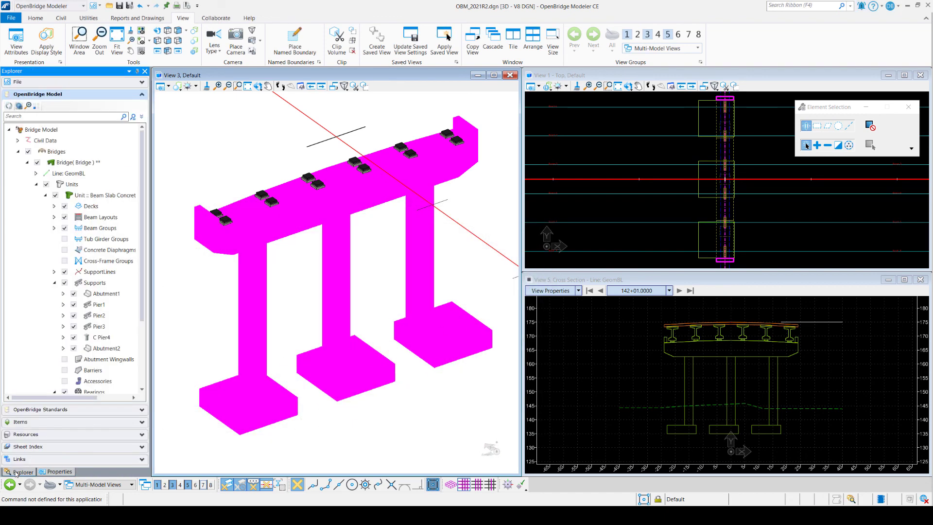
pyautogui.rightClick(110, 283)
pyautogui.click(144, 321)
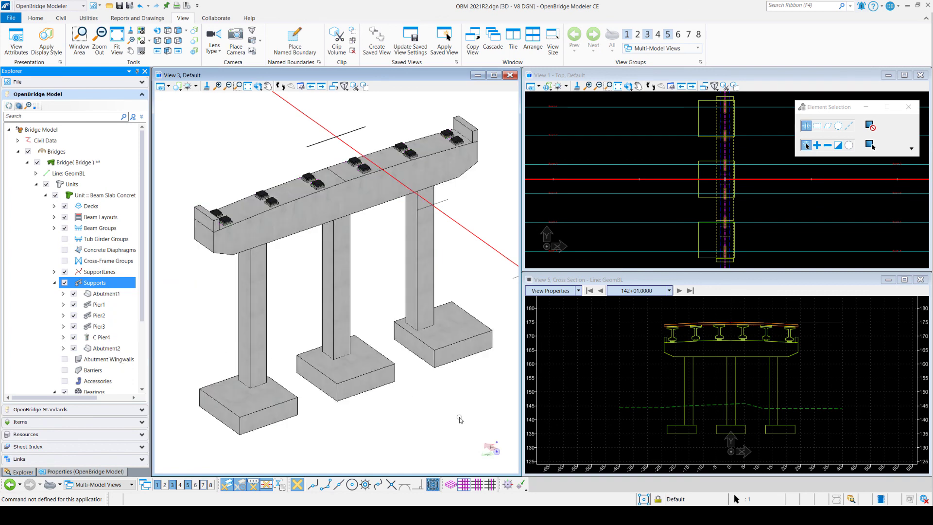